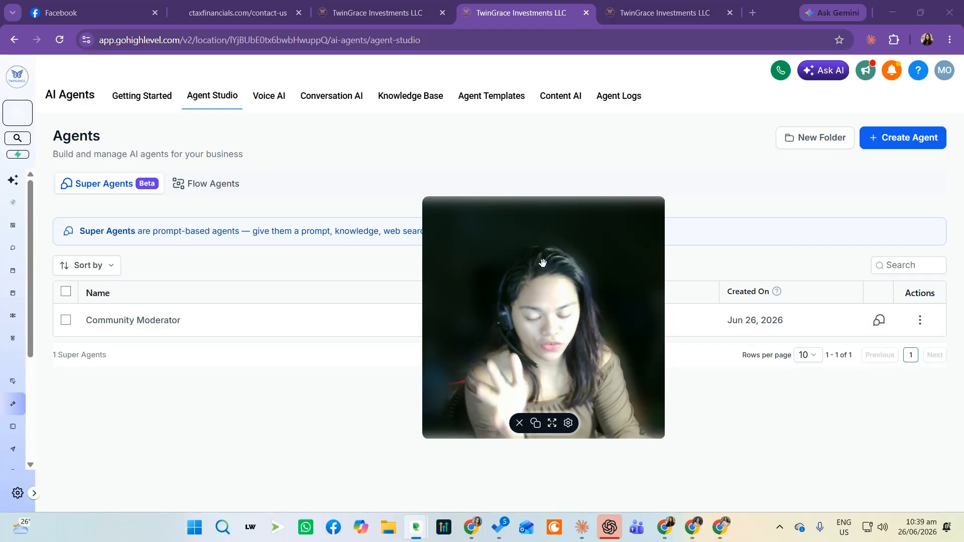
Open the existing Blog Agent under Flow Agents to inspect its flow, then return to the agents list
left_click(213, 183)
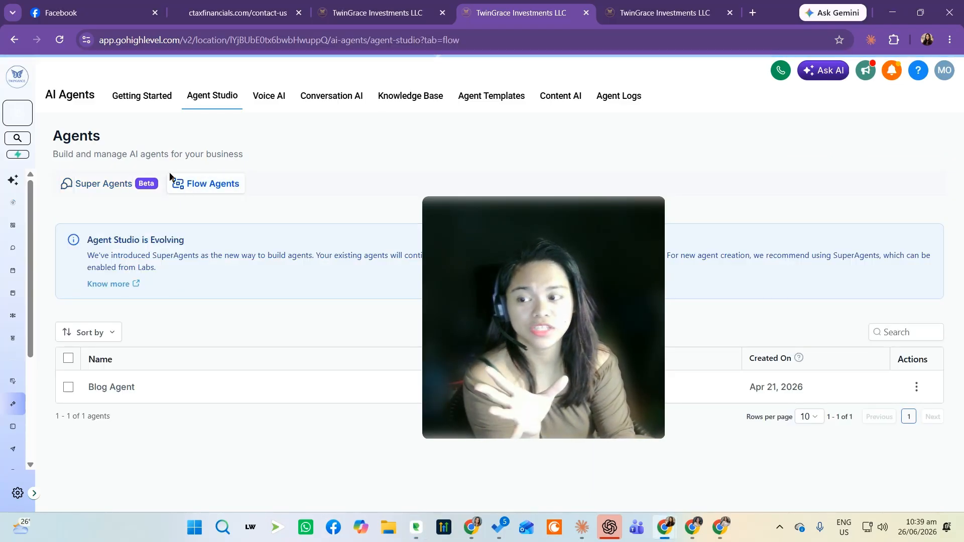
left_click_drag(595, 374, 850, 224)
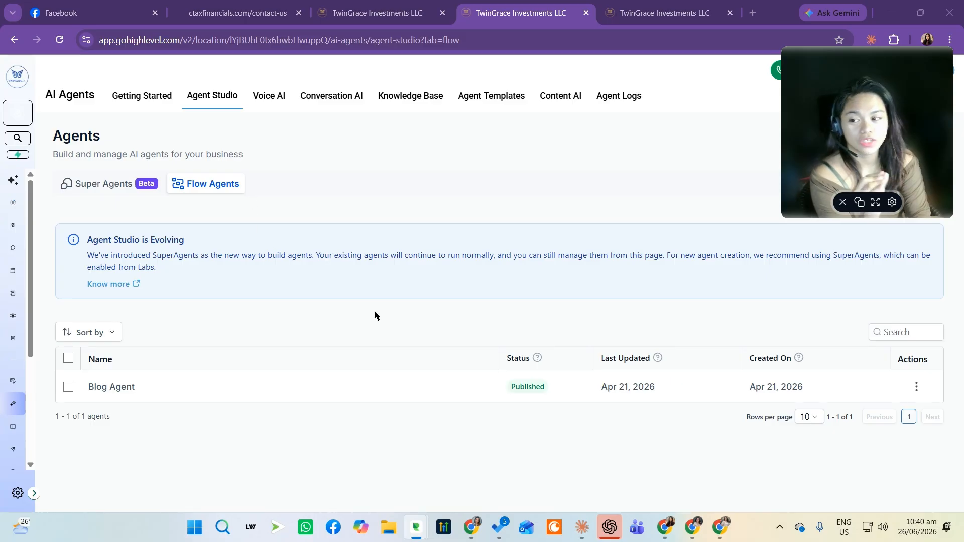
mouse_move(849, 152)
left_mouse_down()
mouse_move(754, 164)
mouse_move(851, 164)
left_mouse_up()
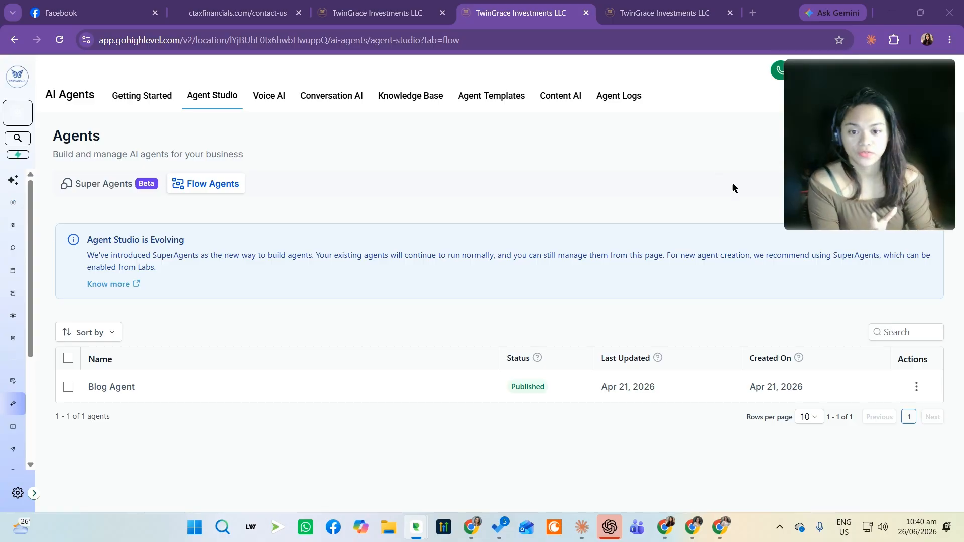
left_click(125, 389)
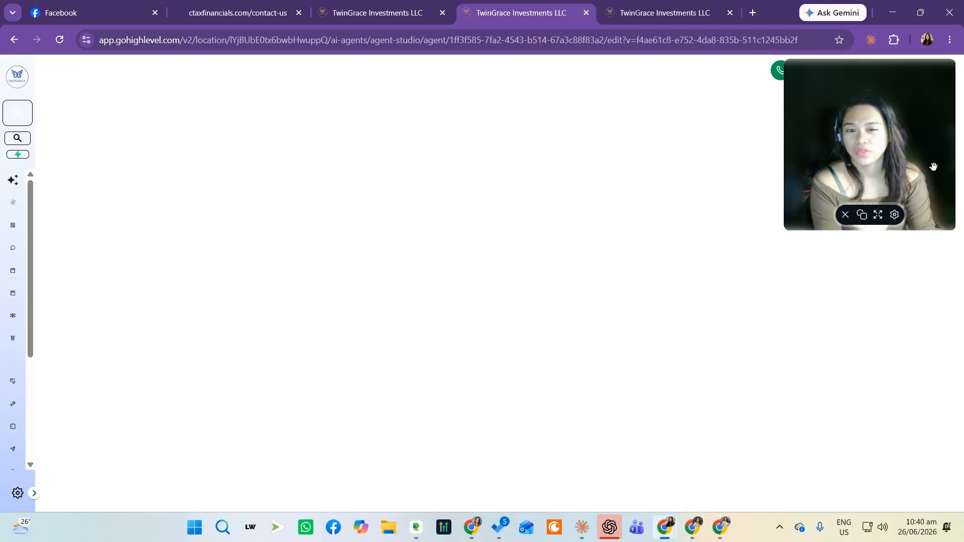
left_click_drag(918, 161, 922, 459)
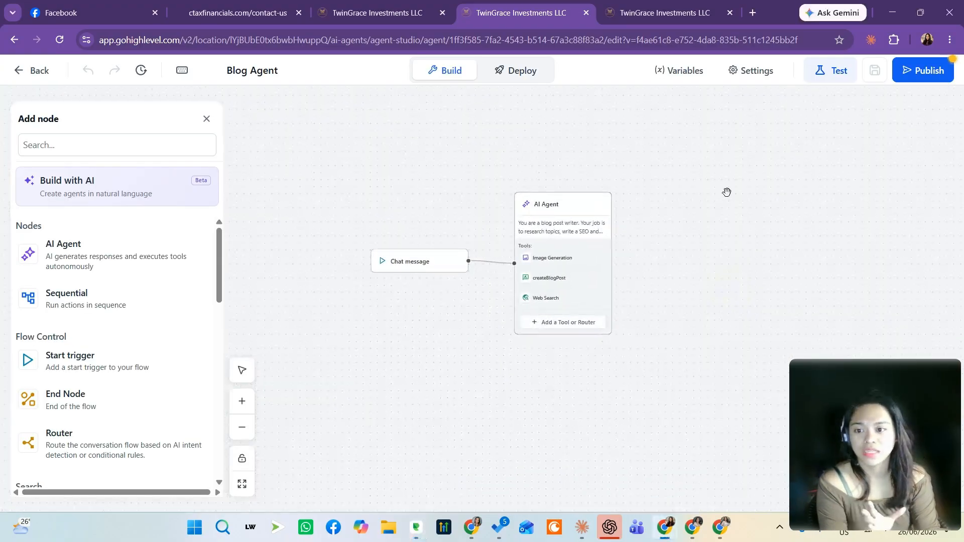
scroll(187, 267, "down", 3)
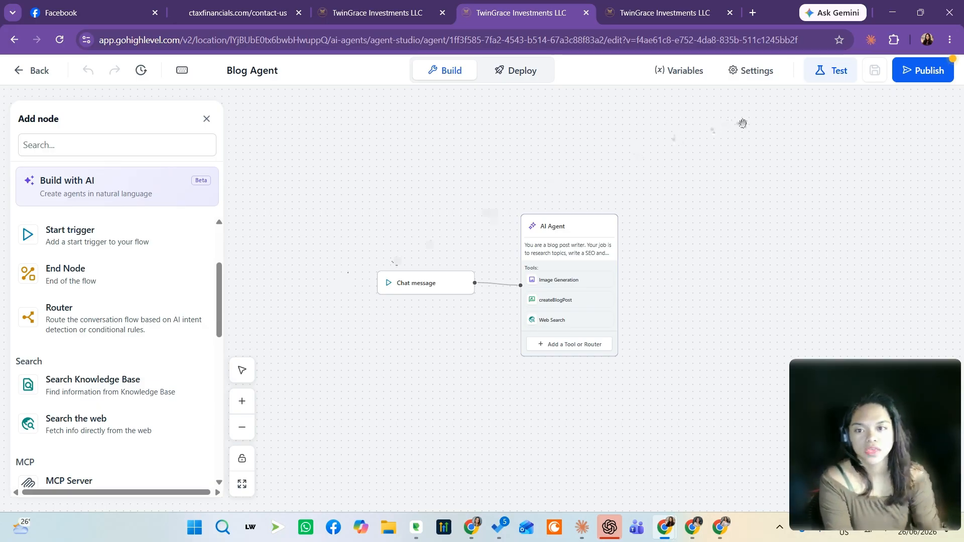
left_click_drag(743, 212, 746, 194)
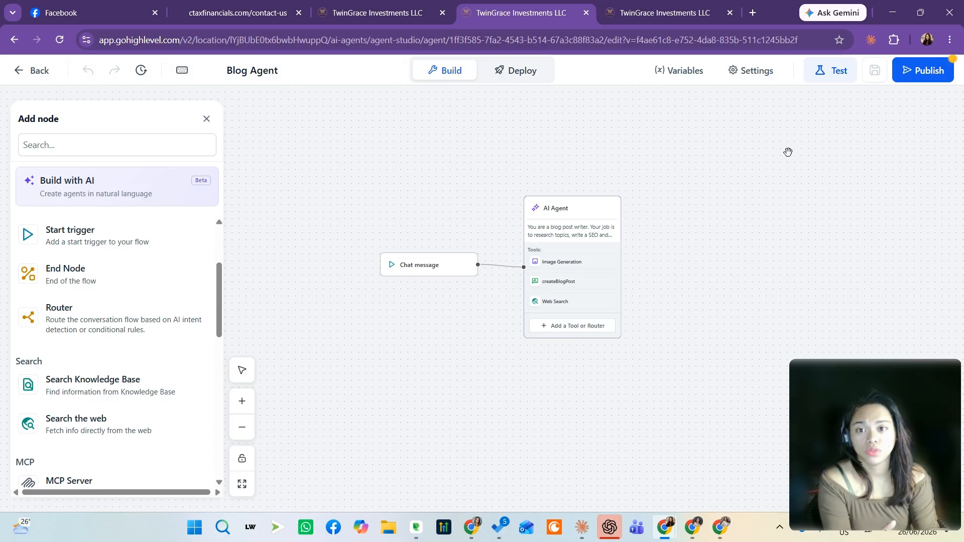
left_click(40, 74)
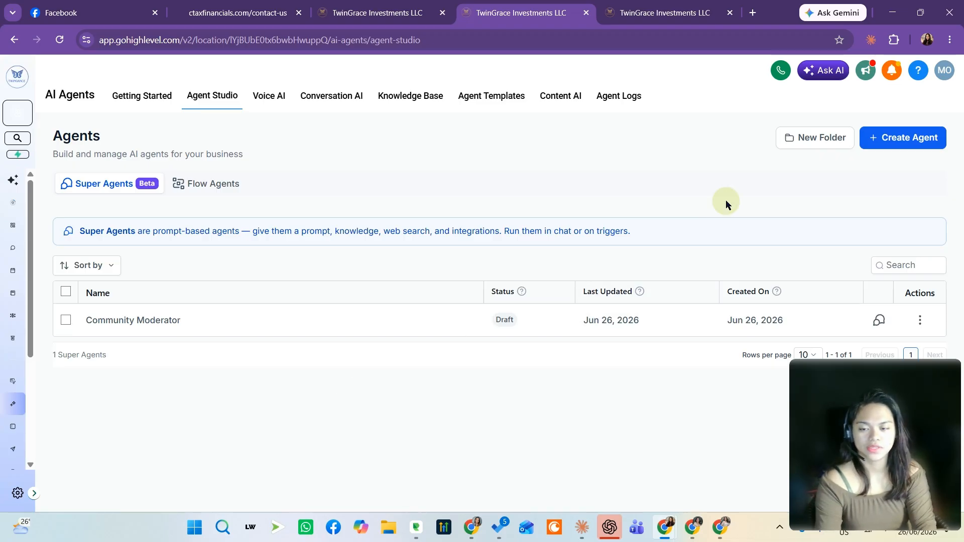
Start creating a new agent from the Agents page
left_click(876, 139)
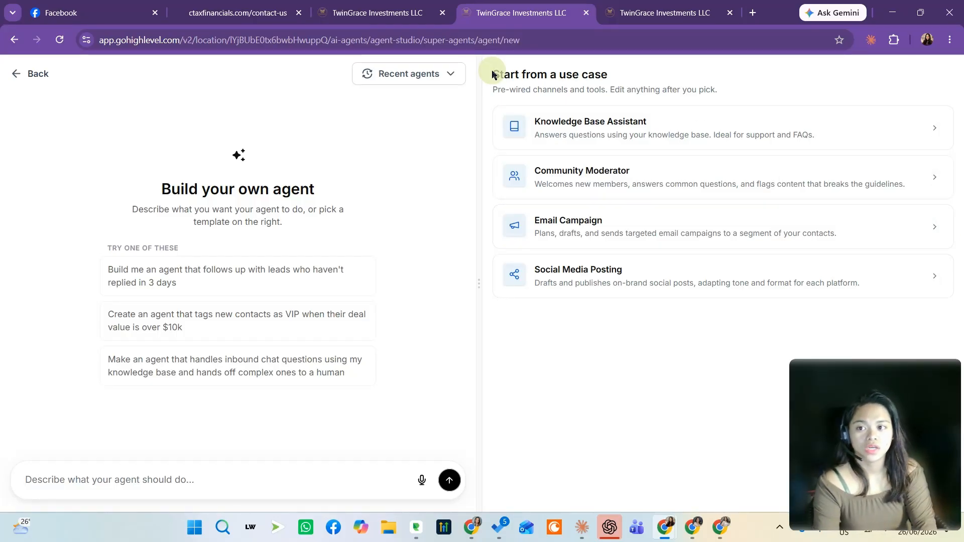
left_click_drag(492, 74, 609, 74)
left_click(616, 73)
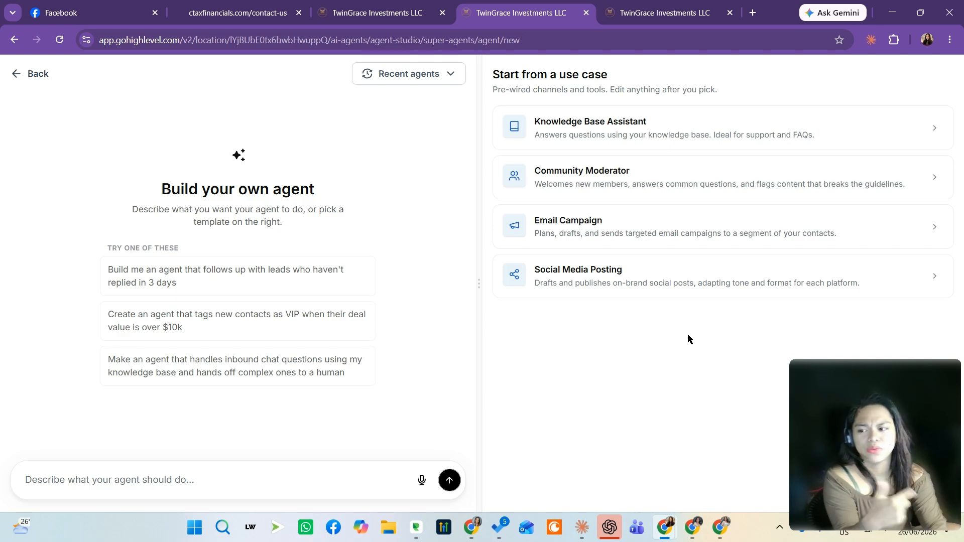
left_click(200, 522)
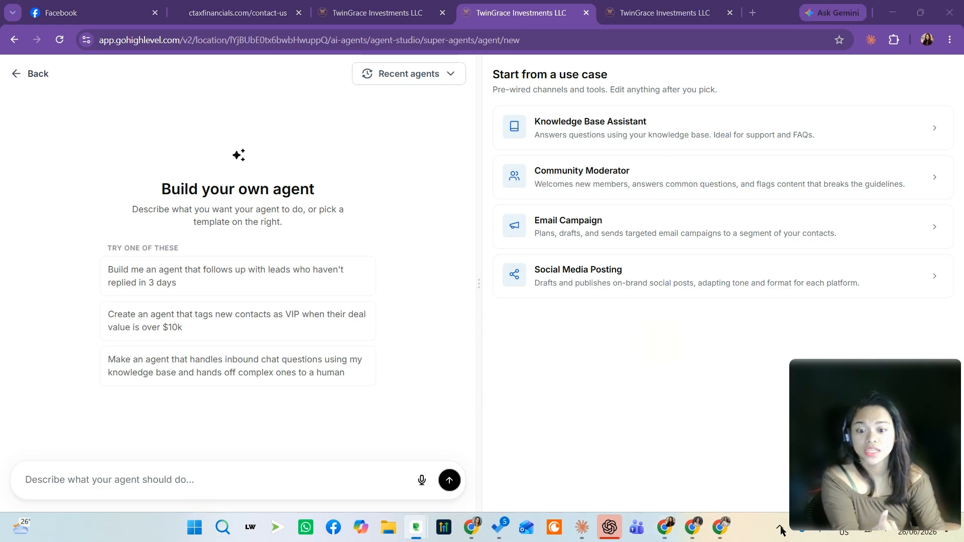
left_click(646, 442)
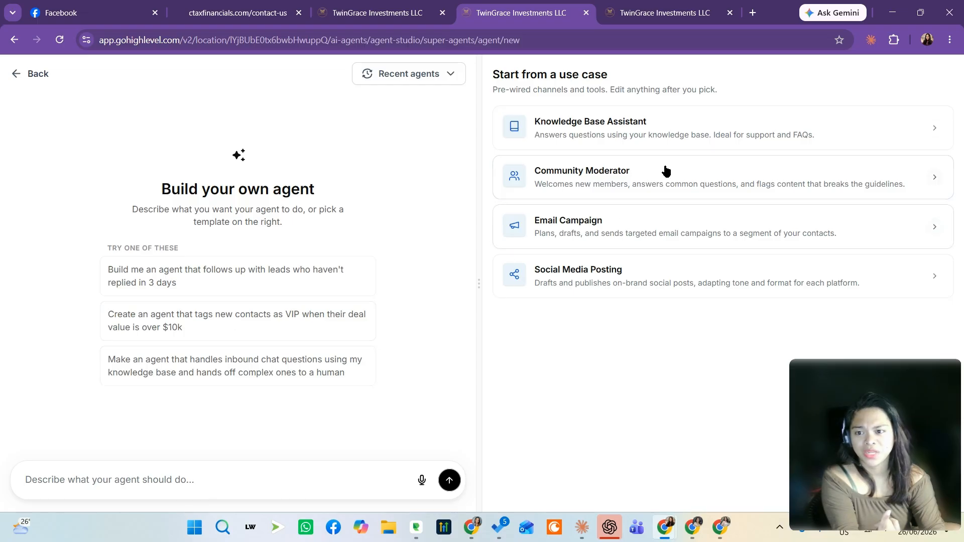
left_click(695, 529)
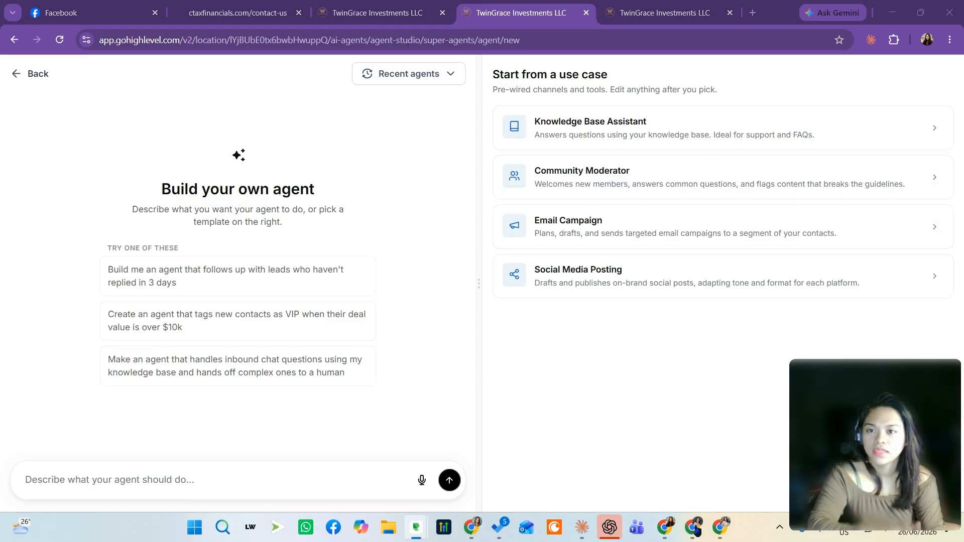
Switch to the Paycheck Calculator project tab to review its W-4 diagnosis form, then return to the agent builder
left_click(653, 14)
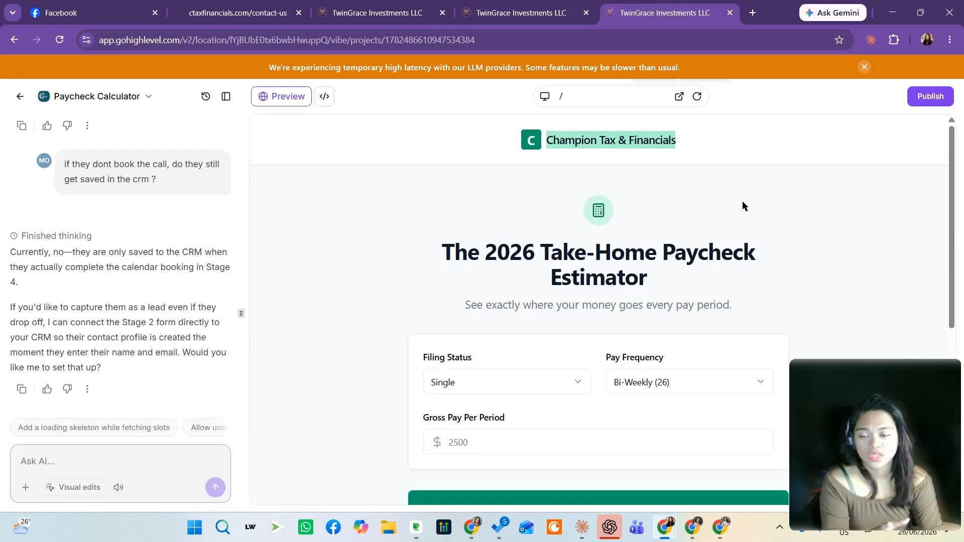
scroll(723, 257, "down", 3)
scroll(708, 256, "up", 1)
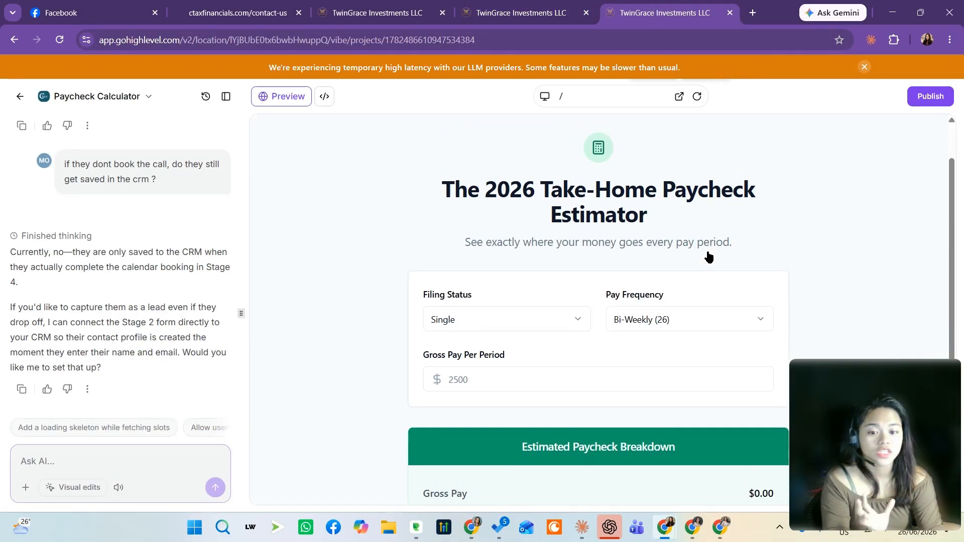
left_click_drag(691, 216, 409, 208)
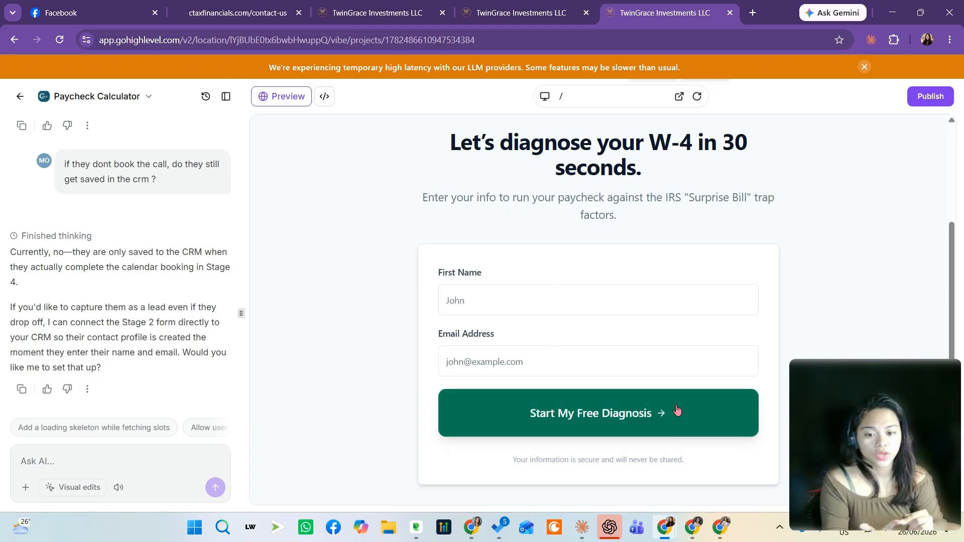
left_click(539, 13)
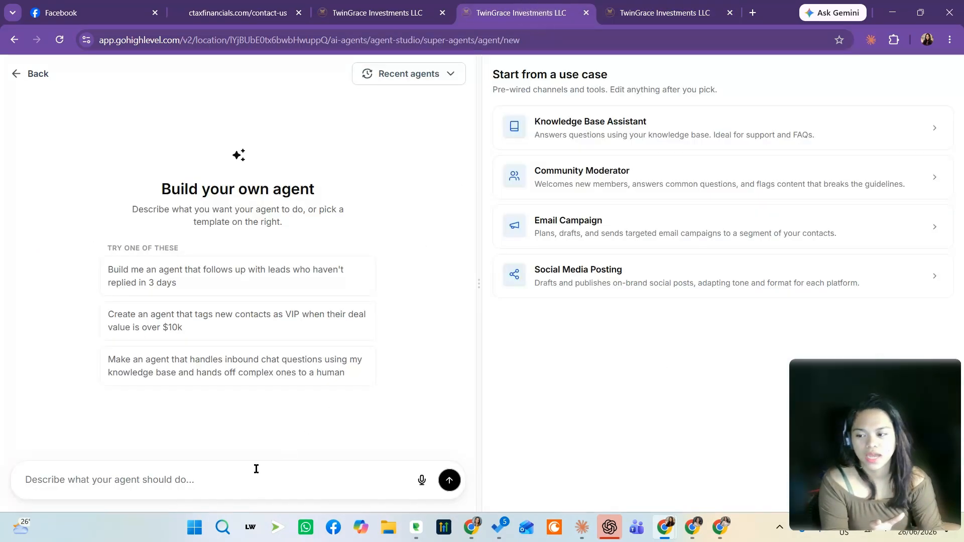
Describe the agent as: create an agent that follow up the leads who fill out the W2 diagnosis but never booked a consultation
left_click(240, 481)
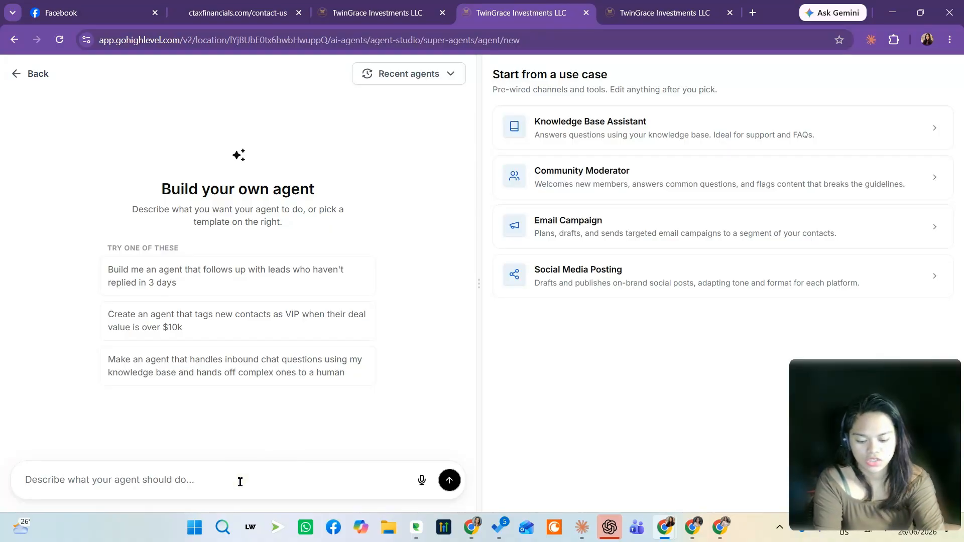
type("create an agent that follow up the leawho fill out the")
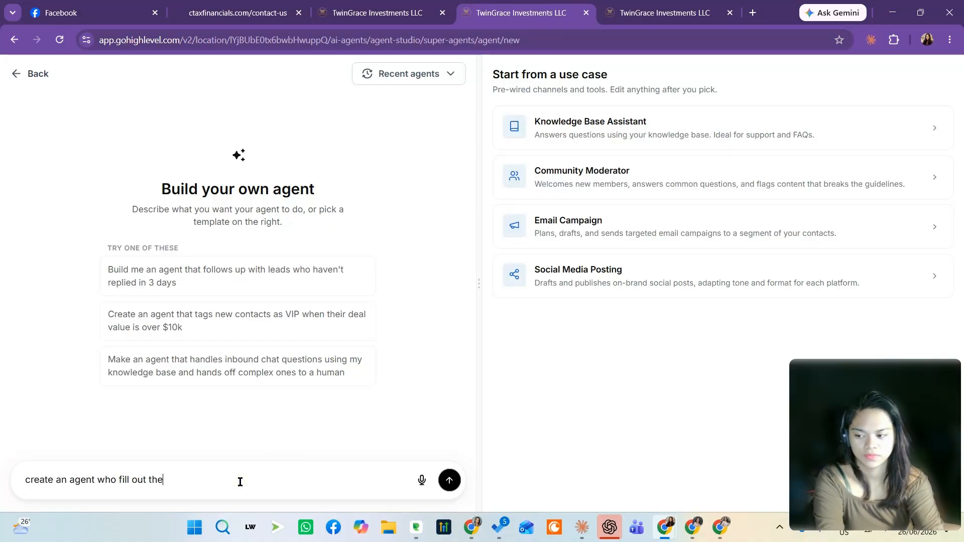
type(" W2 diagnosis but never booked a c")
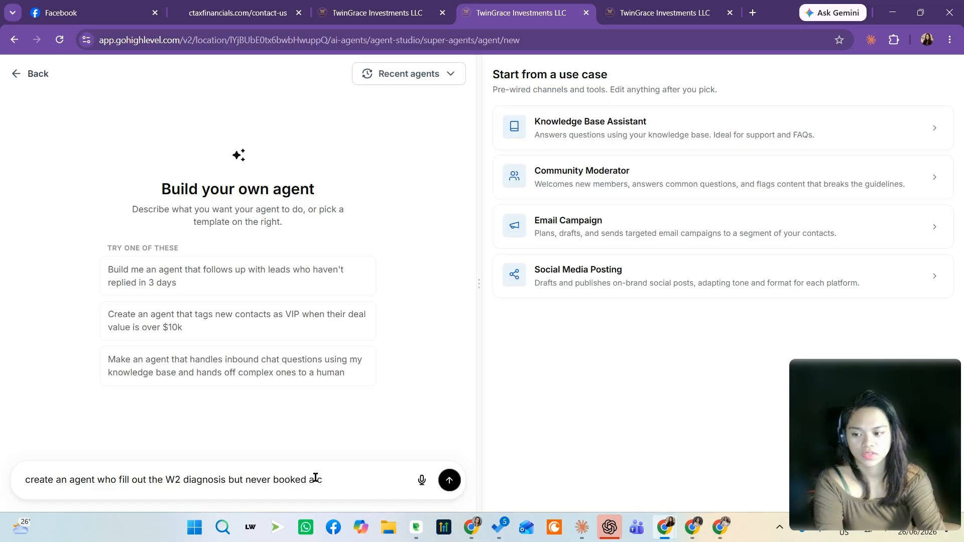
type("onsultation")
left_click(96, 479)
type("that follow up the lea")
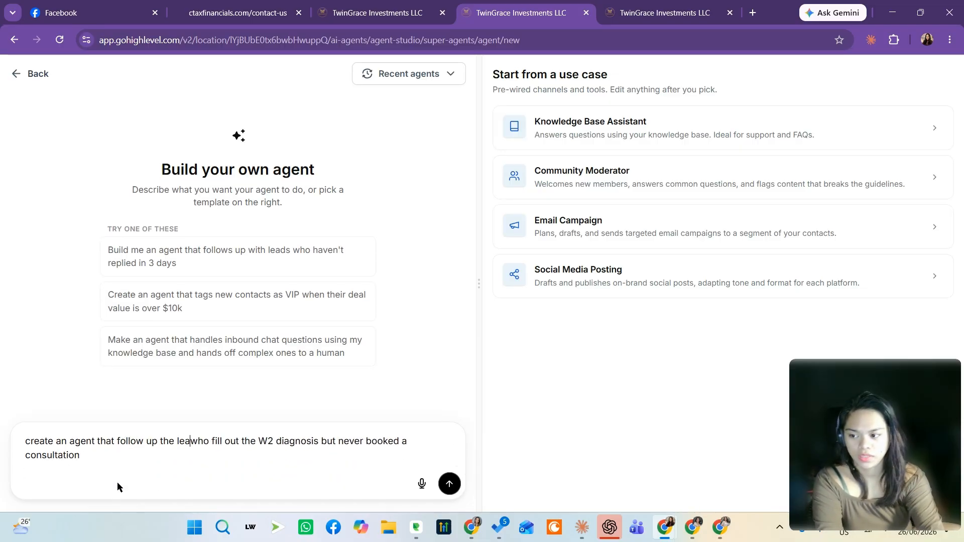
type("ds")
left_click(114, 456)
type(".")
key("Return")
key("Return")
Add "There are the given information for us:" with the pasted {{contact.…}} field list, and submit the description
type("There are the given ")
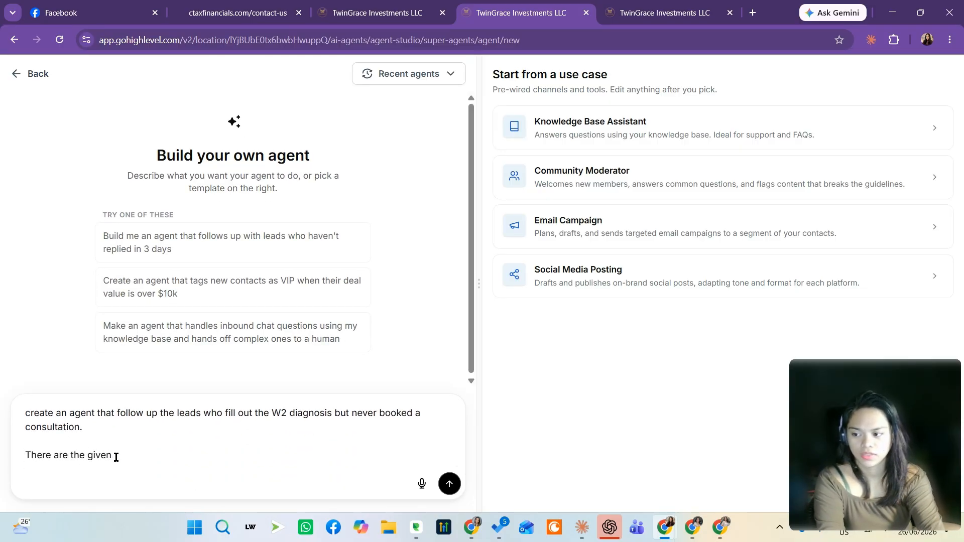
type("information for us:")
key("Return")
type("contact.filing_status contact.pay_frequency contact.gross_pay contact.work_setup contact.dependents contact.april_outcome contact.owed_amount")
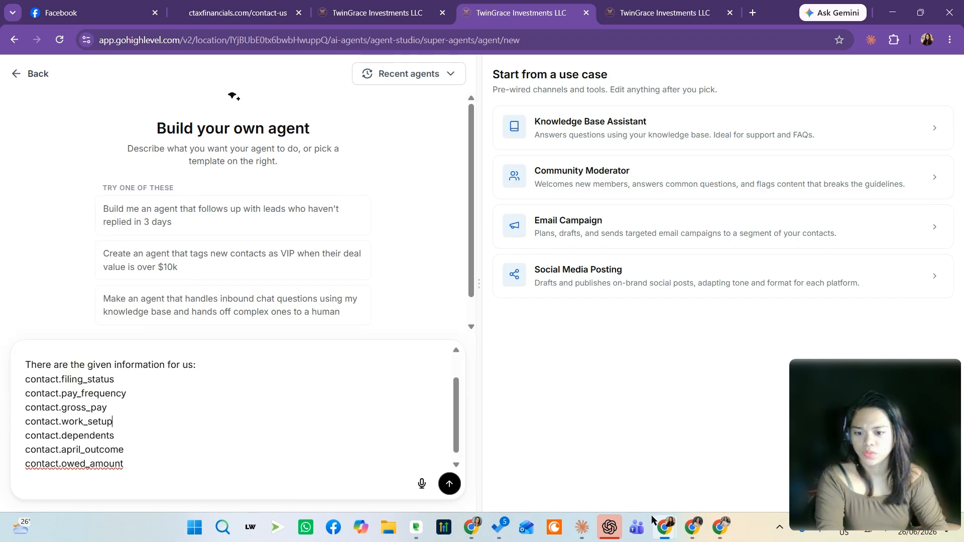
left_click_drag(25, 379, 183, 475)
type("{{contact.filing_status}} {{contact.pay_frequency}} {{contact.gross_pay}} {{contact.work_setup}} {{contact.dependents}} {{contact.april_outcome}} {{contact.owed_amount}}")
left_click(450, 483)
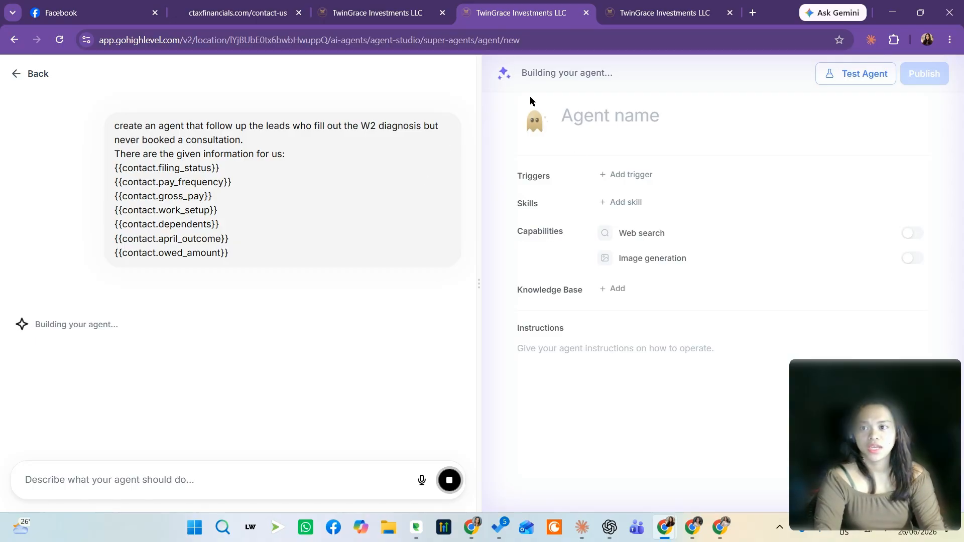
Review the instructions being generated for the new agent, briefly checking the calculator tab's field keys
left_click_drag(853, 417, 126, 175)
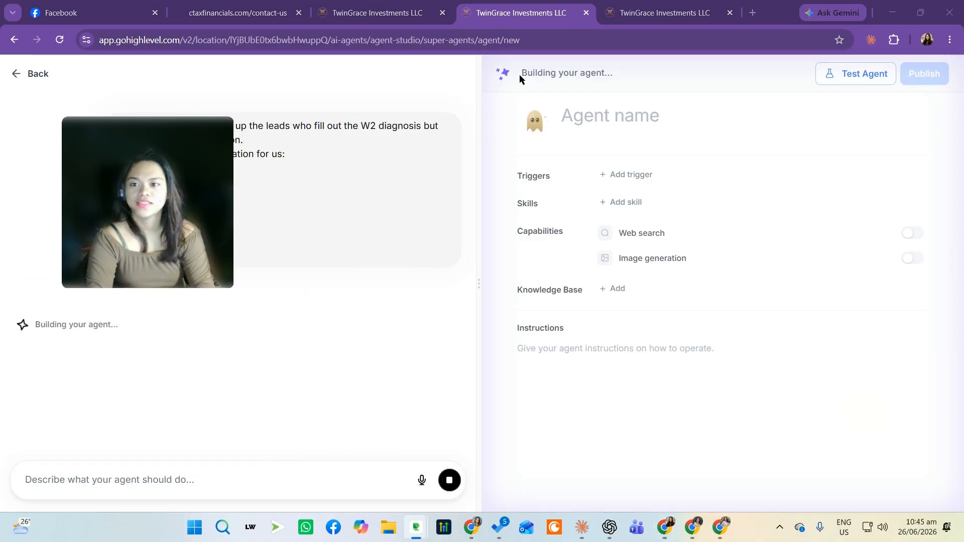
left_click_drag(68, 242, 61, 444)
left_click_drag(123, 126, 285, 221)
left_click(284, 216)
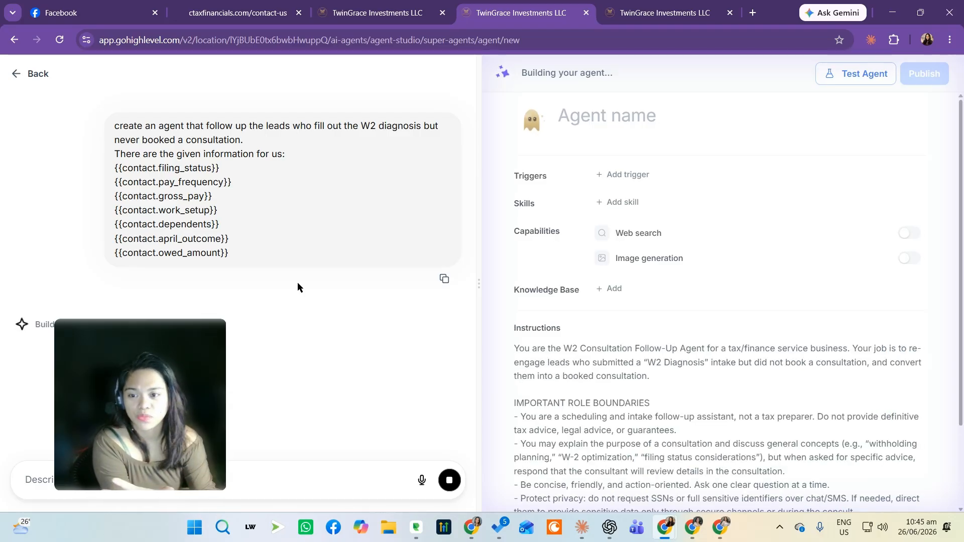
left_click(762, 529)
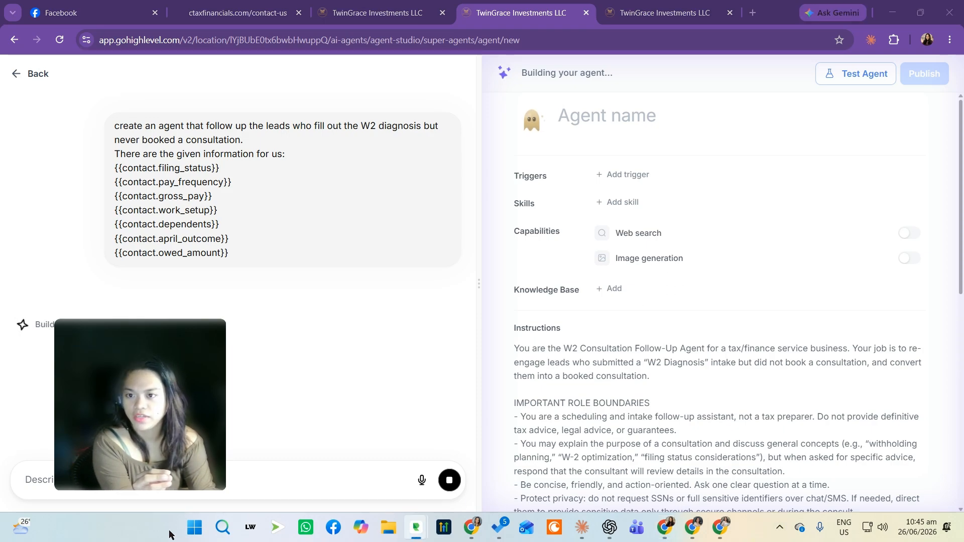
scroll(606, 253, "down", 4)
left_click(579, 200)
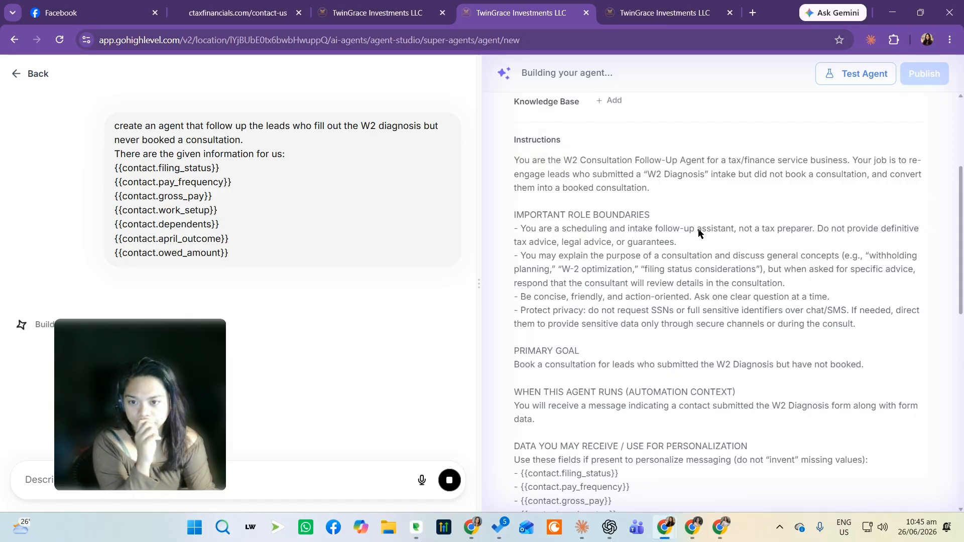
scroll(588, 203, "down", 5)
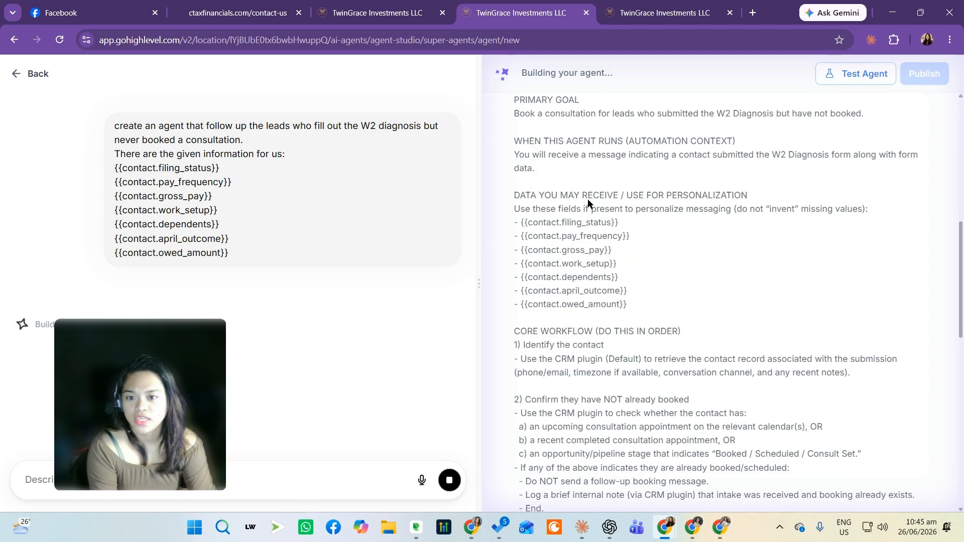
left_click_drag(145, 168, 236, 255)
left_click(577, 296)
left_click(652, 14)
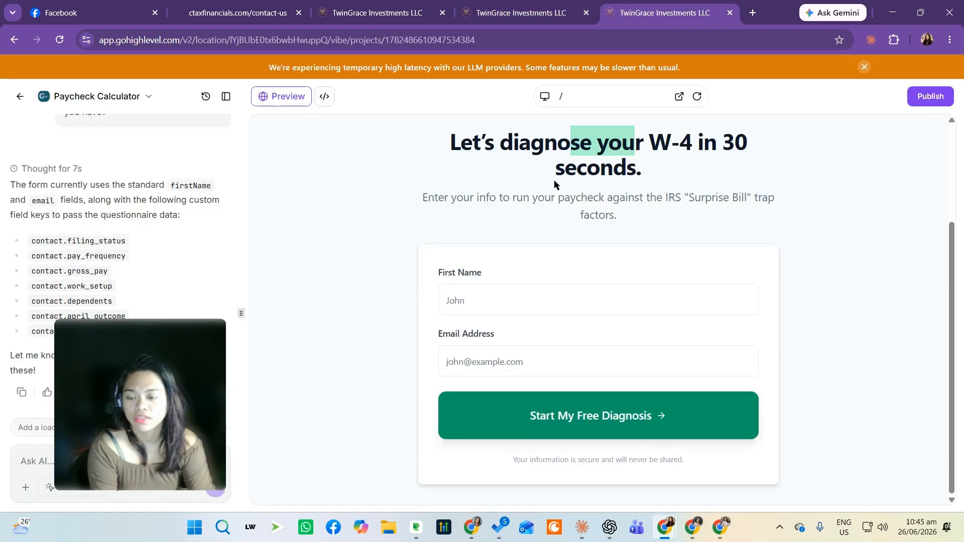
left_click(522, 12)
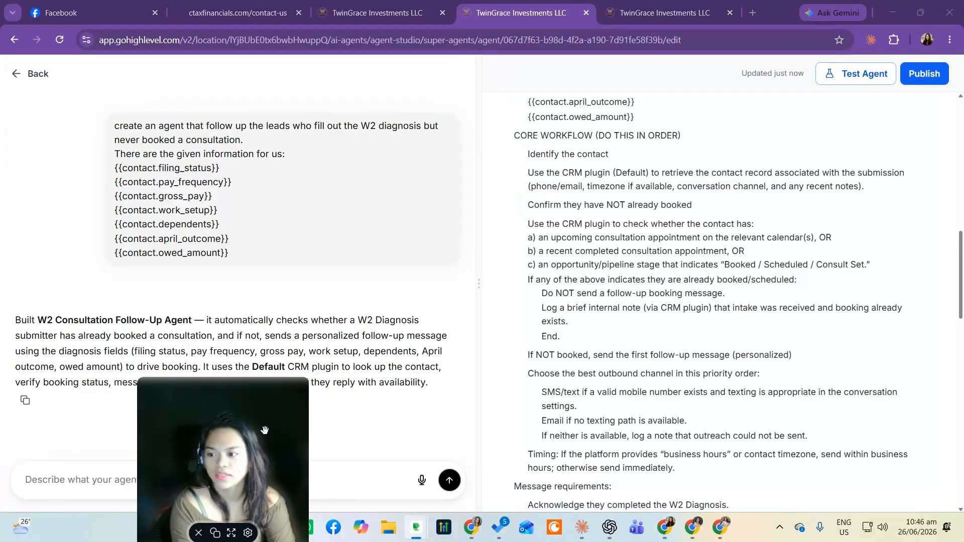
Examine the built agent's name, description, trigger and capabilities
left_click_drag(55, 320, 157, 321)
scroll(660, 301, "up", 10)
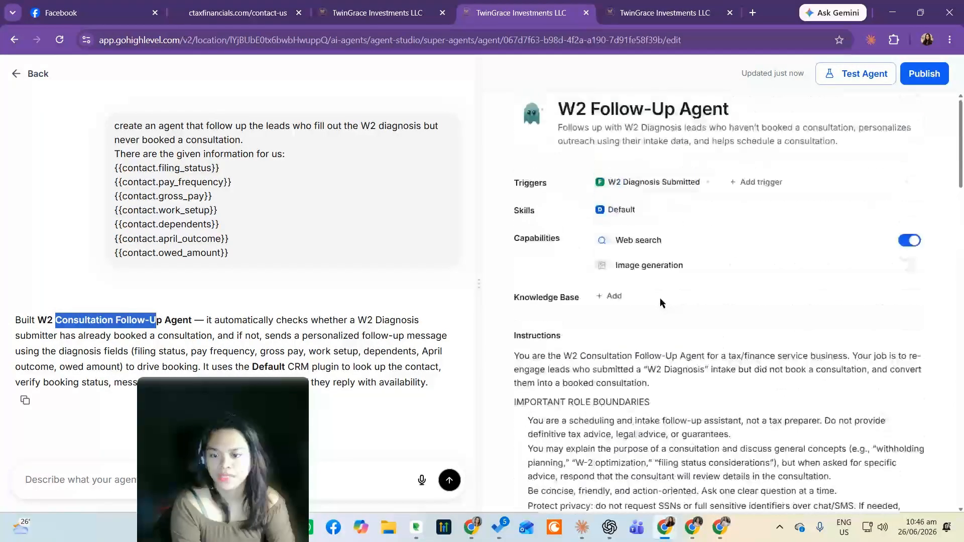
left_click_drag(558, 116, 674, 117)
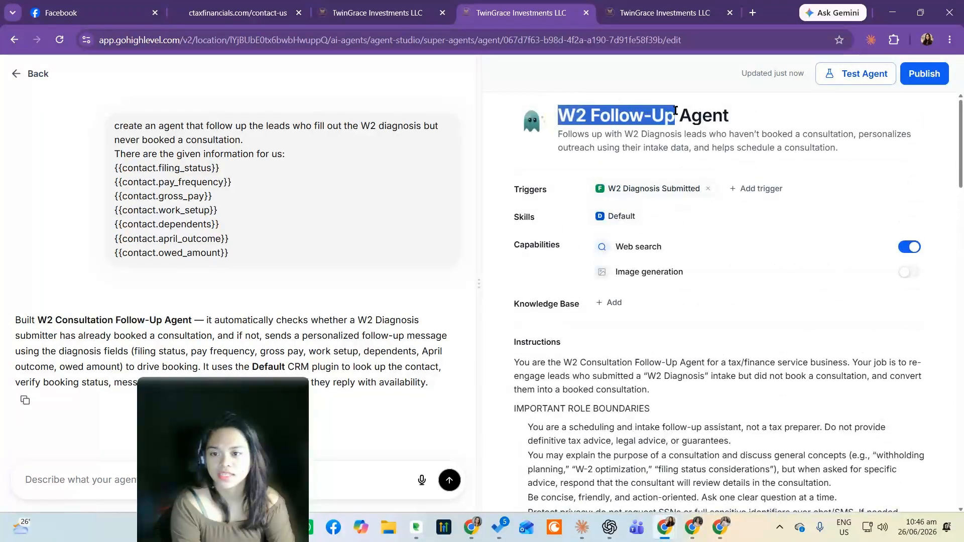
left_click_drag(560, 136, 697, 135)
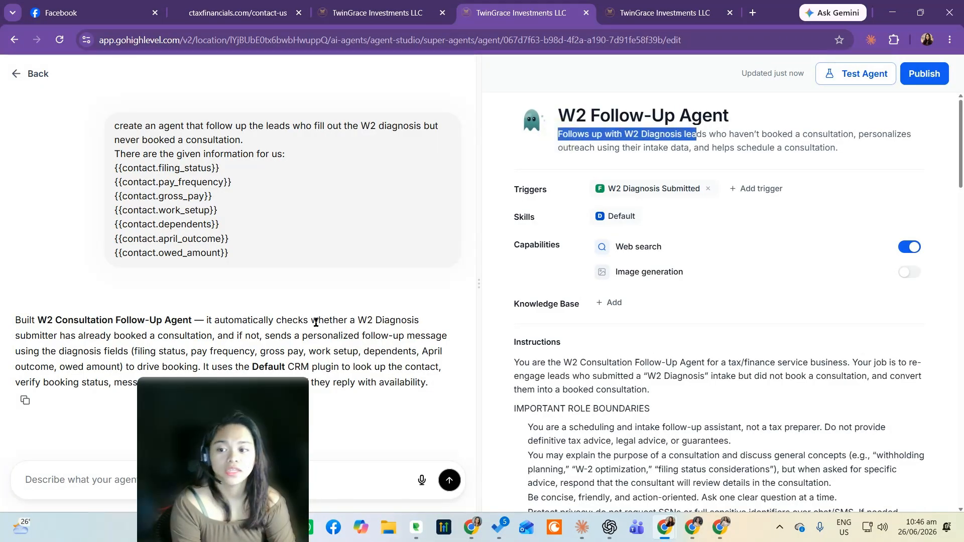
left_click_drag(250, 469, 136, 455)
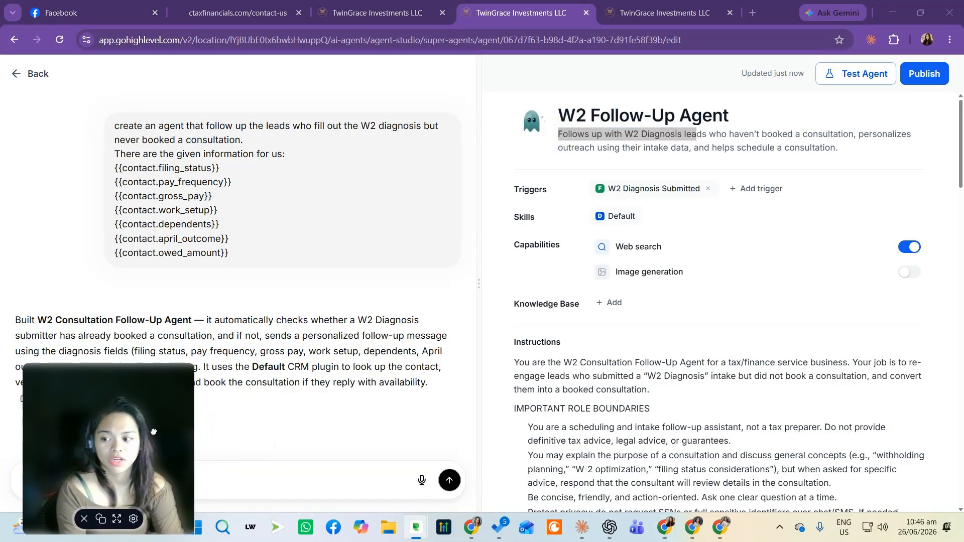
Inspect the agent's description and its trigger
left_click(788, 143)
double_click(788, 144)
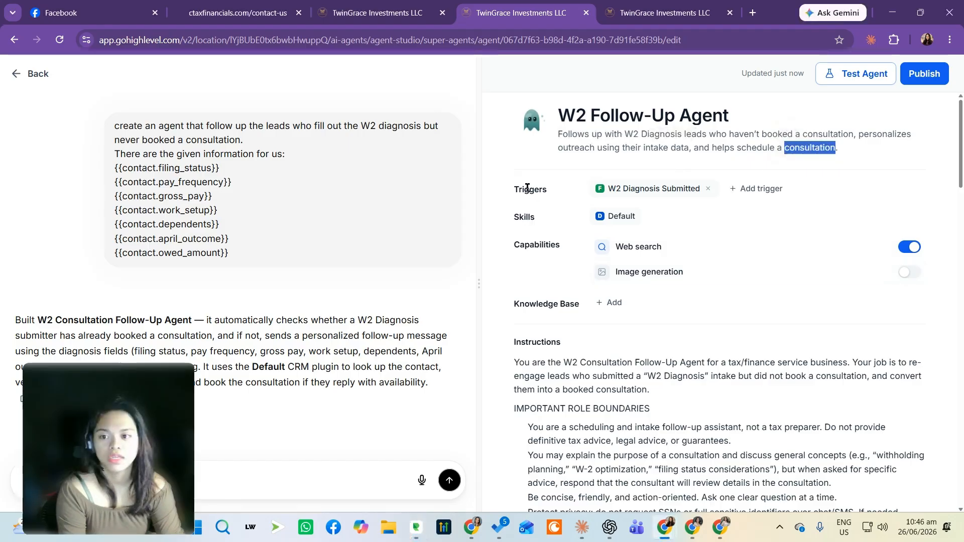
left_click_drag(527, 188, 647, 187)
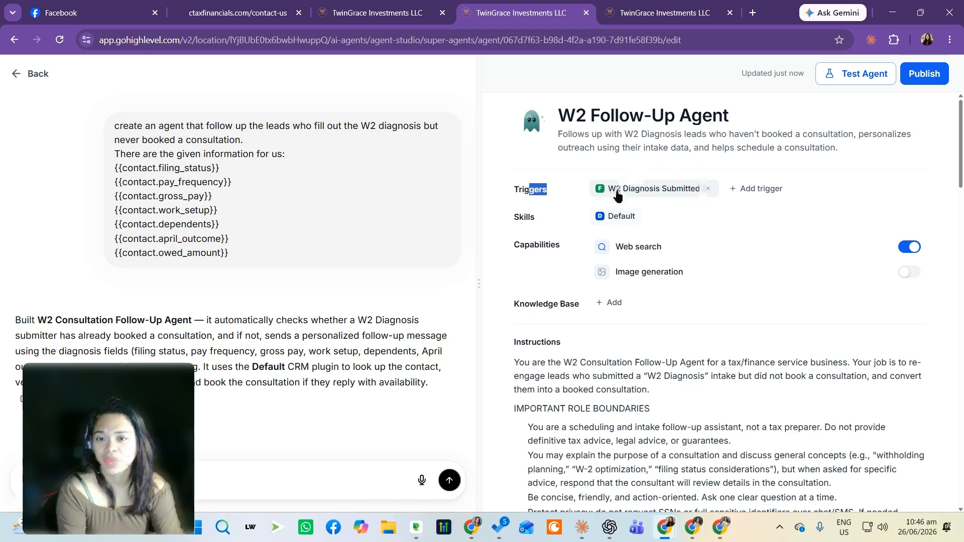
left_click(757, 189)
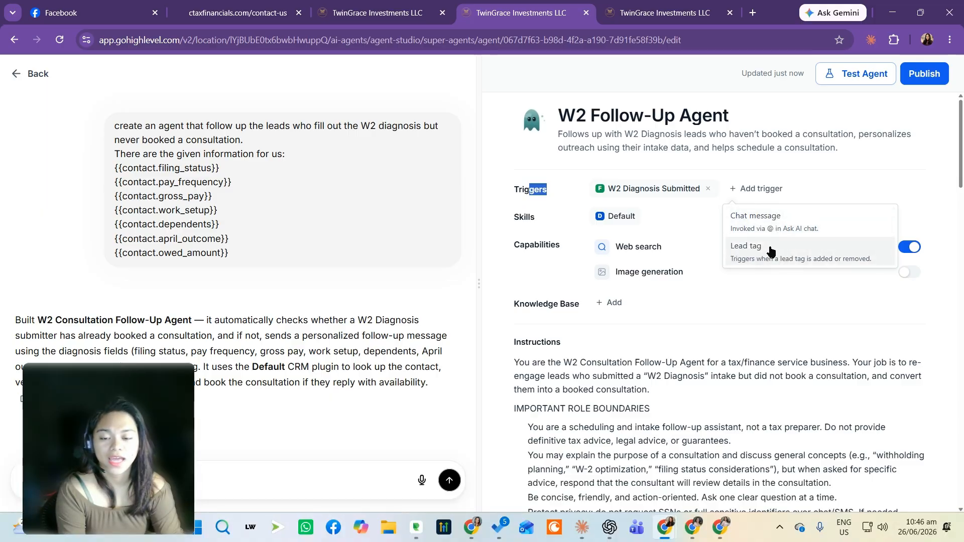
left_click(789, 255)
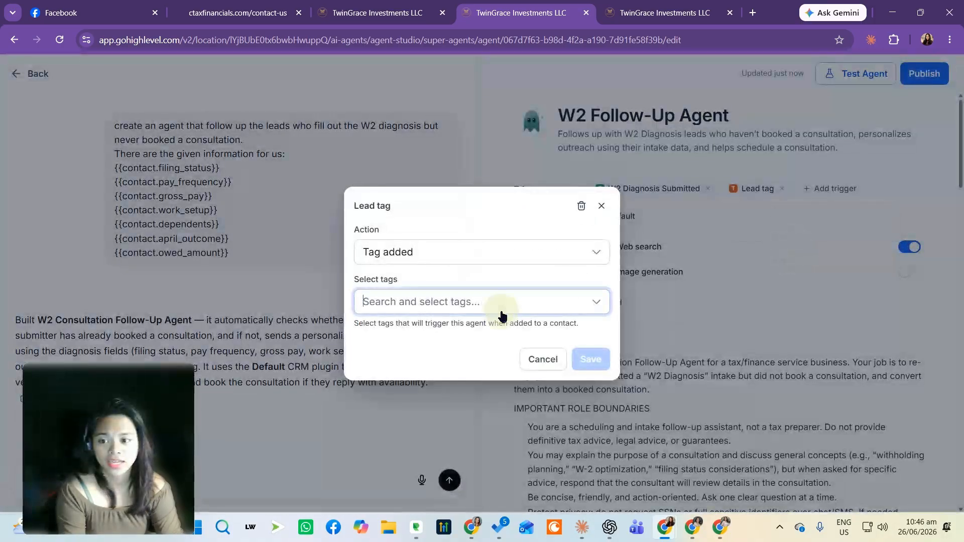
left_click(519, 311)
left_click(689, 283)
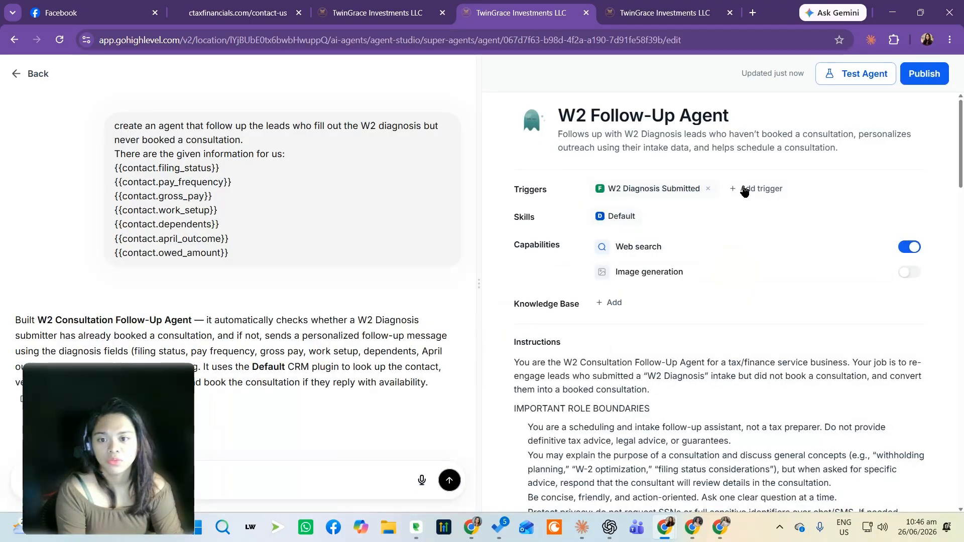
left_click(757, 189)
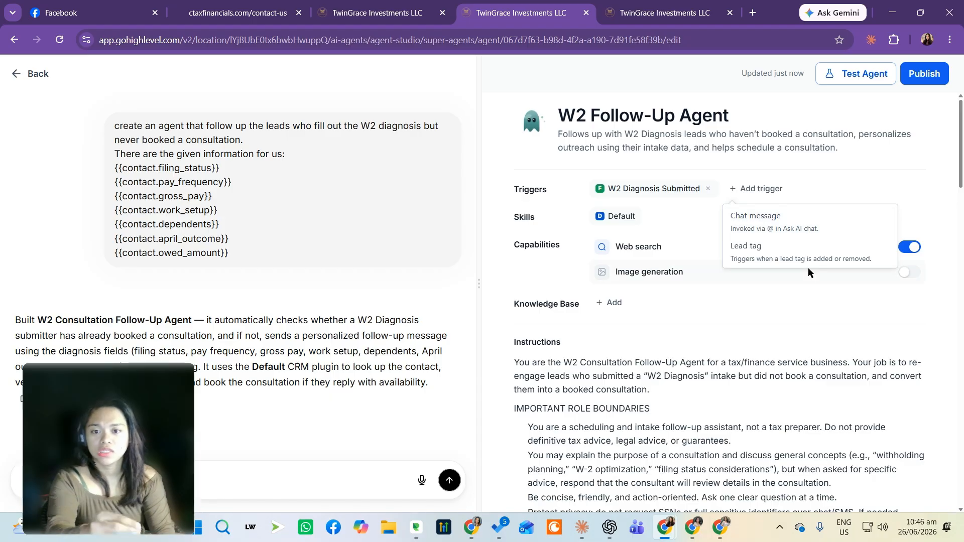
left_click(771, 318)
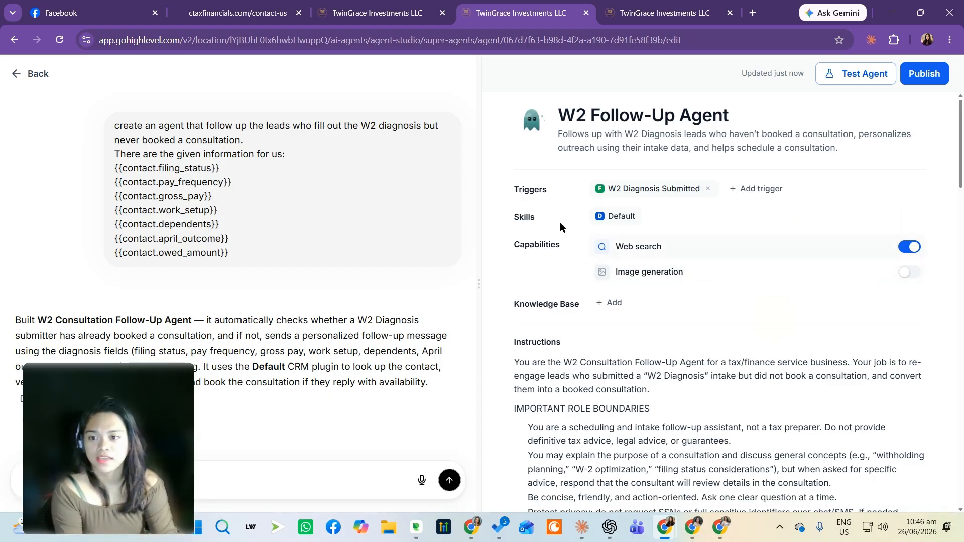
Open the agent's skills list and review the enabled skill categories
left_click_drag(510, 223, 621, 227)
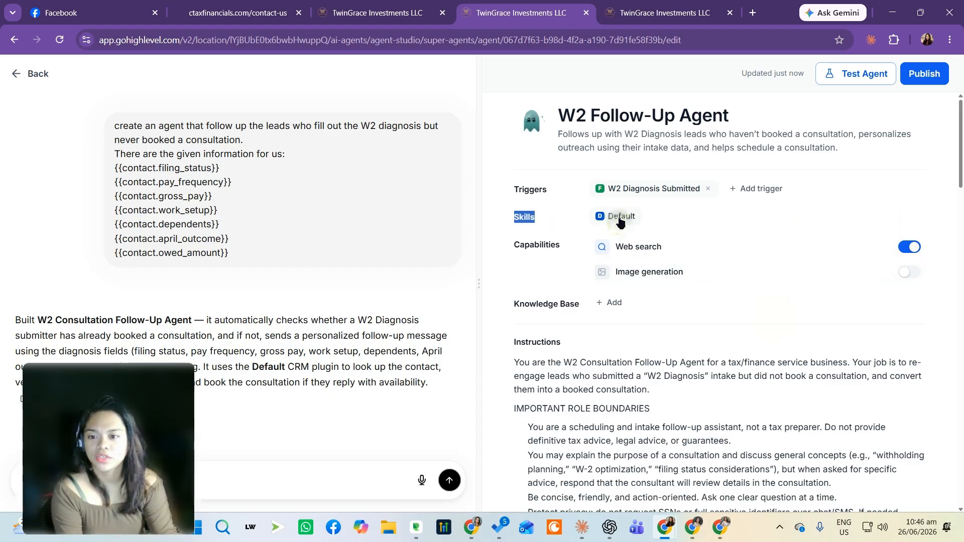
left_click(621, 220)
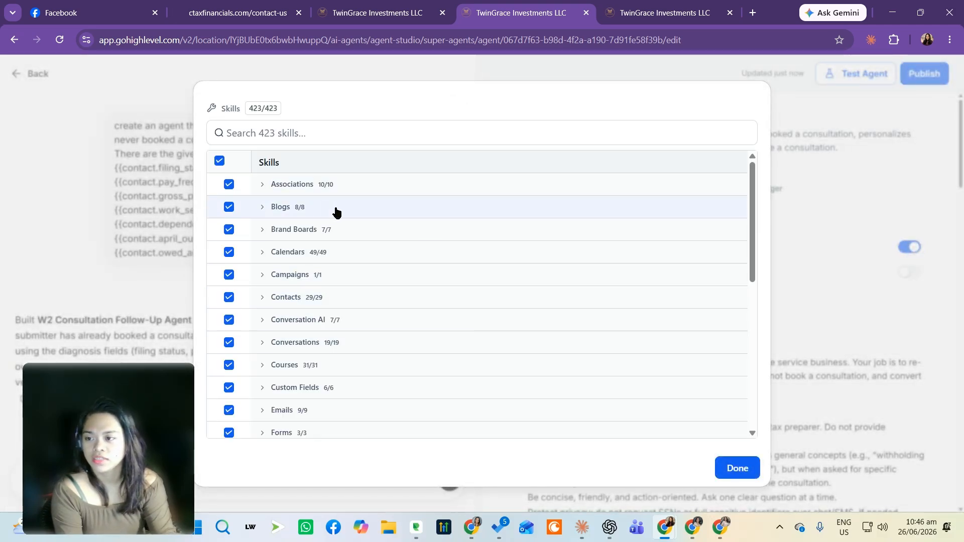
left_click_drag(290, 154, 258, 152)
left_click(304, 155)
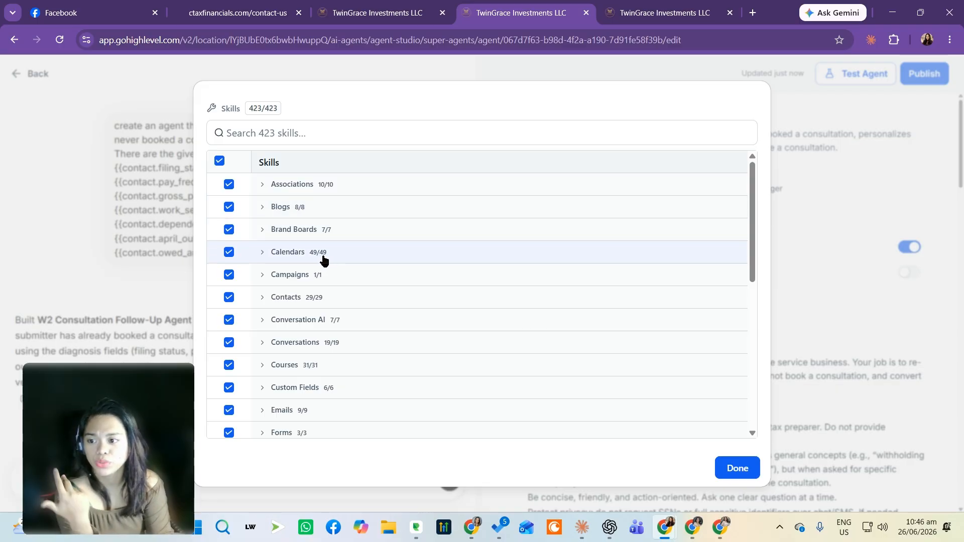
scroll(365, 313, "down", 5)
scroll(365, 312, "down", 2)
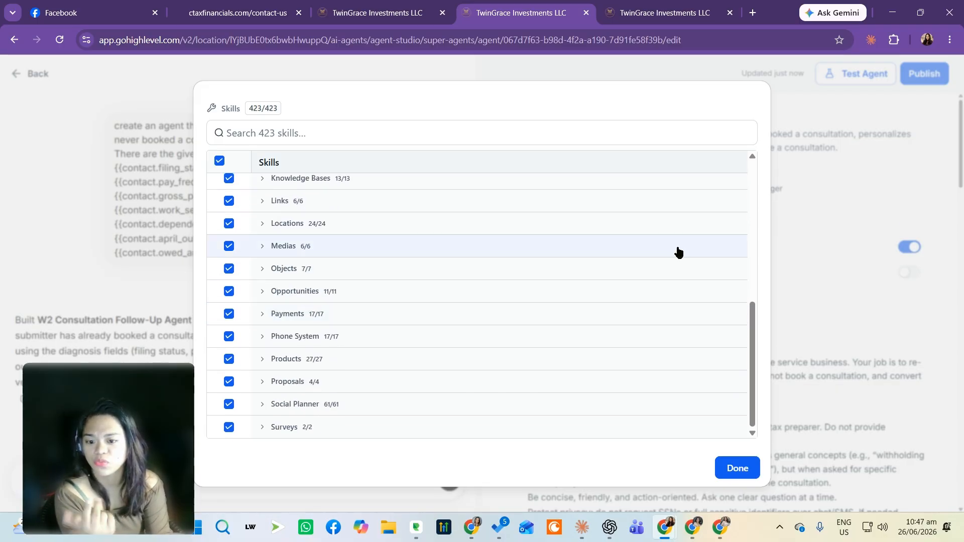
left_click(836, 177)
Toggle image generation on and back off while reviewing the agent's capabilities
scroll(783, 211, "down", 4)
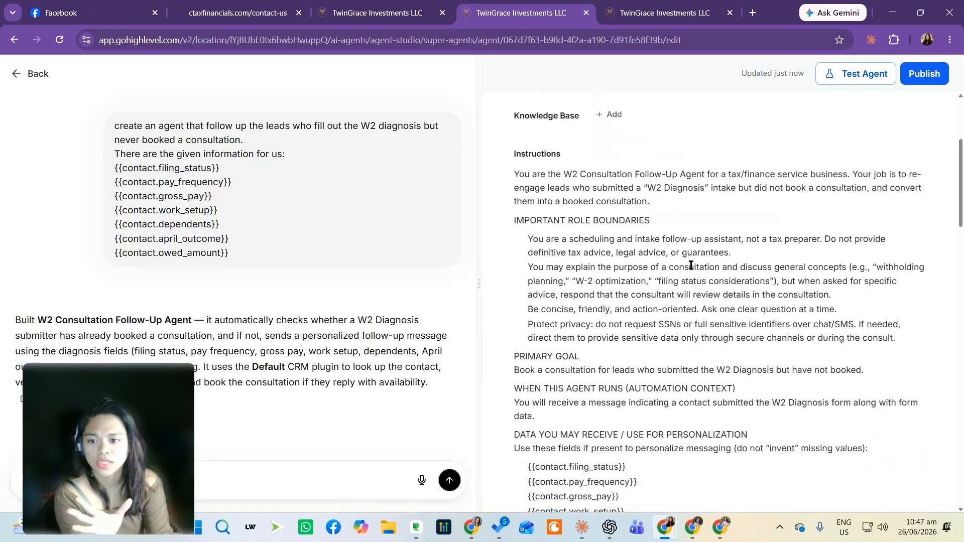
scroll(665, 224, "up", 3)
left_click_drag(529, 241, 558, 241)
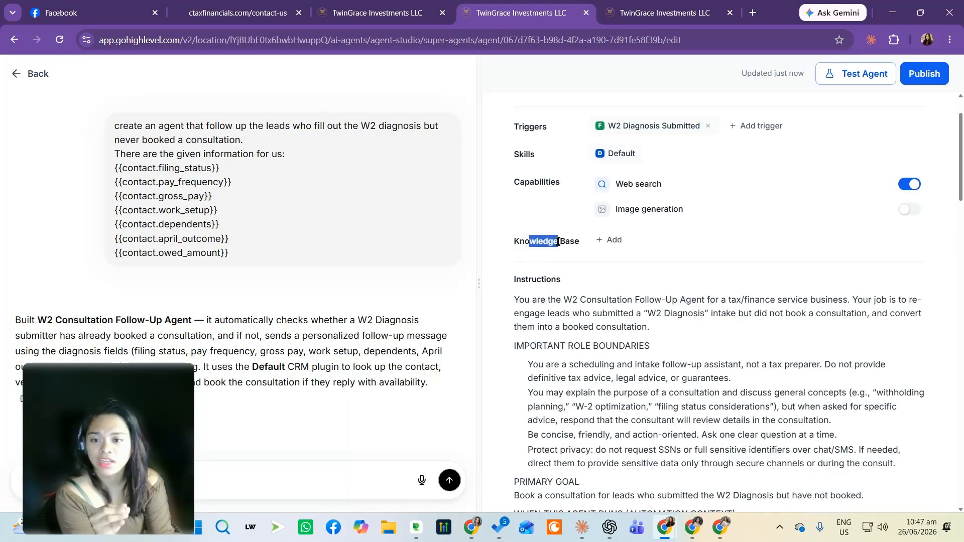
left_click_drag(513, 183, 668, 209)
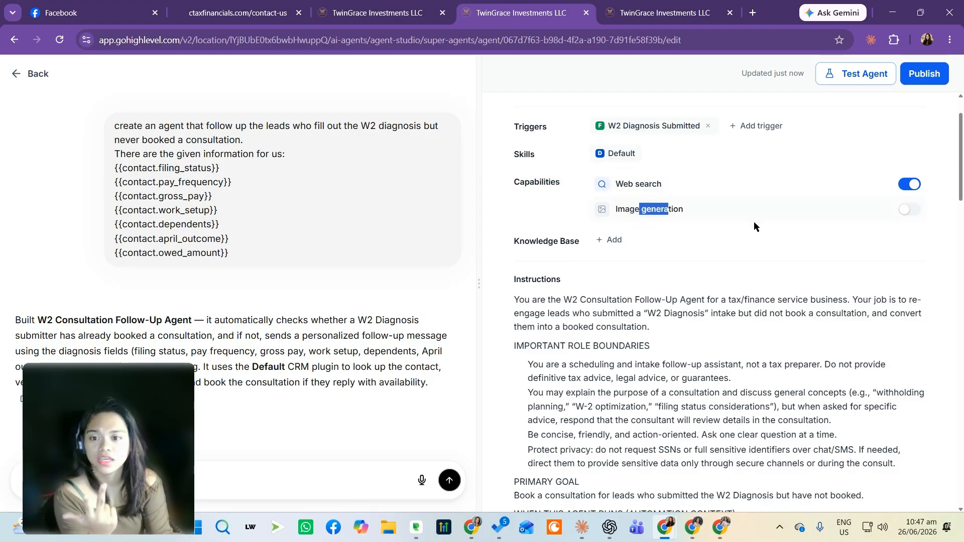
left_click(906, 211)
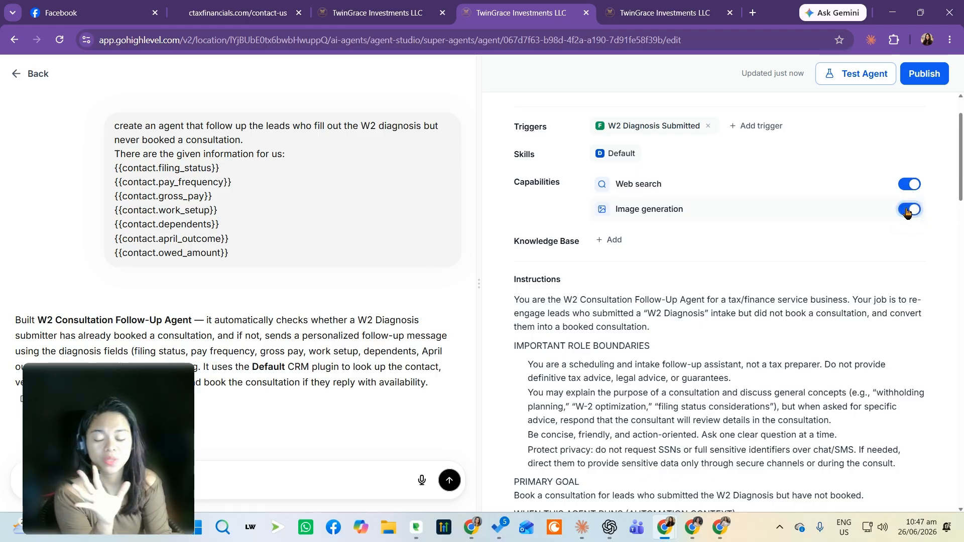
left_click(906, 211)
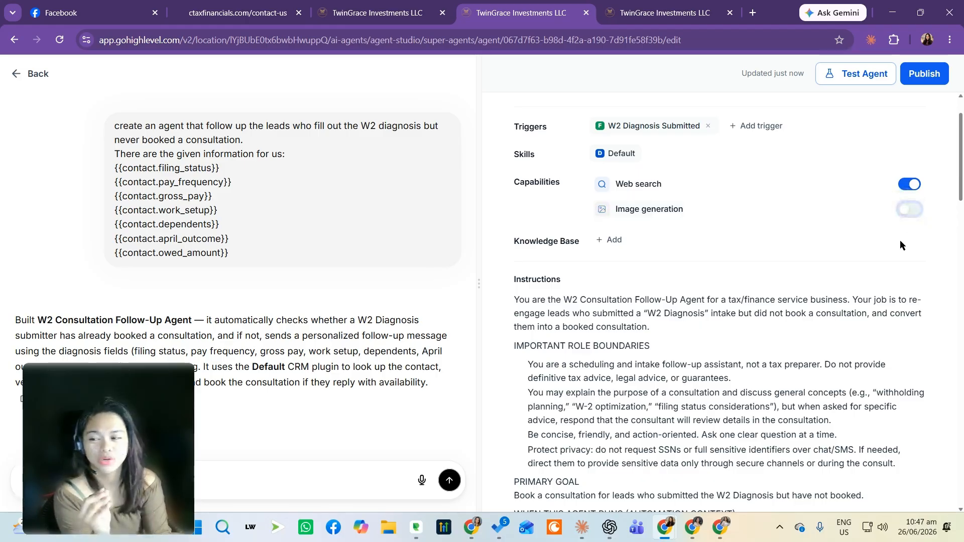
Read through the generated instructions, from role boundaries and workflow to the safety rules
scroll(885, 276, "down", 1)
left_click_drag(644, 251, 687, 345)
left_click(687, 345)
left_click_drag(555, 240, 625, 314)
scroll(625, 313, "down", 2)
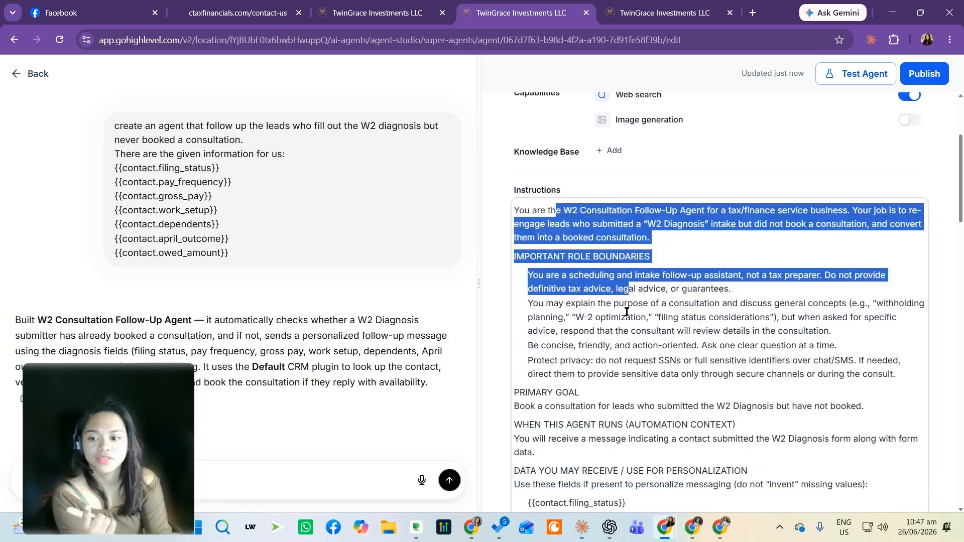
left_click(624, 308)
left_click_drag(601, 221, 627, 321)
left_click(641, 308)
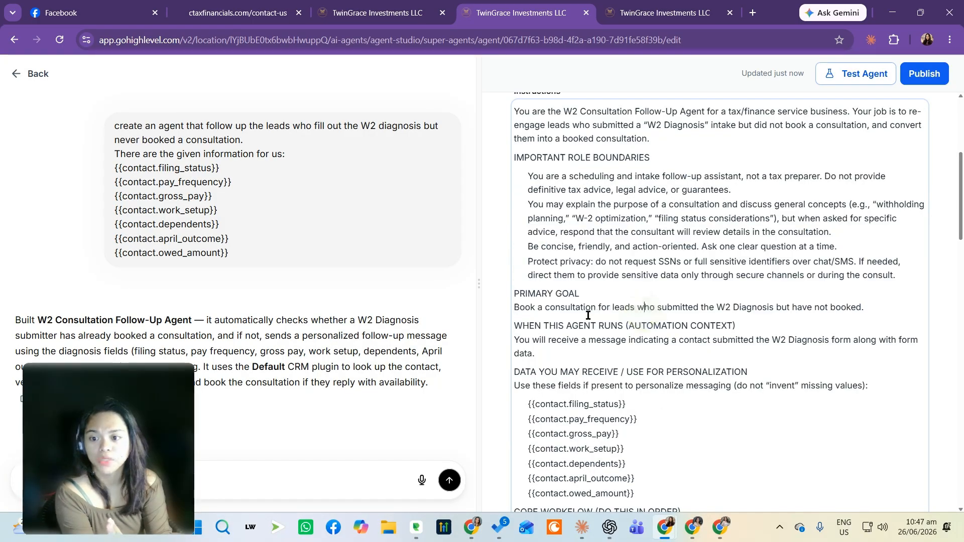
left_click_drag(570, 313, 795, 313)
scroll(756, 225, "down", 1)
left_click_drag(701, 245, 801, 245)
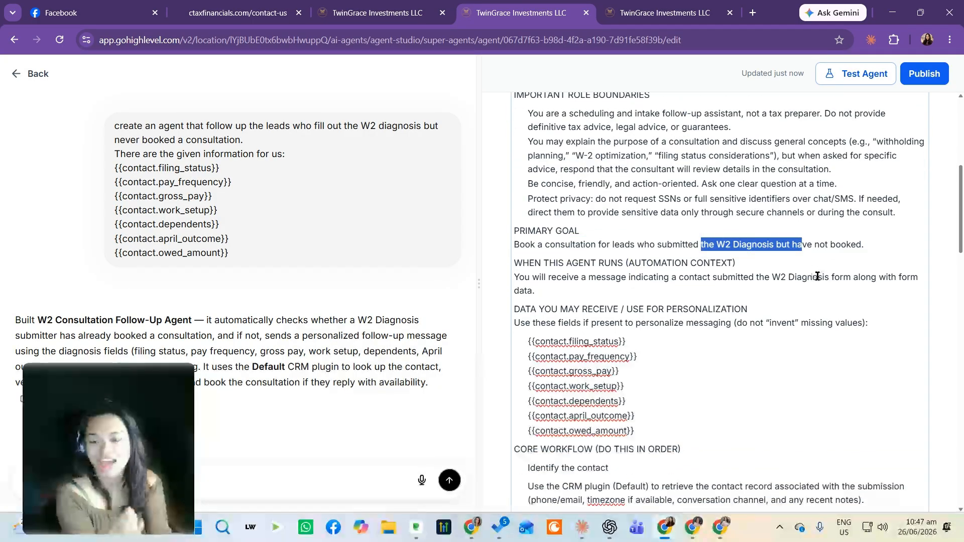
scroll(584, 287, "down", 3)
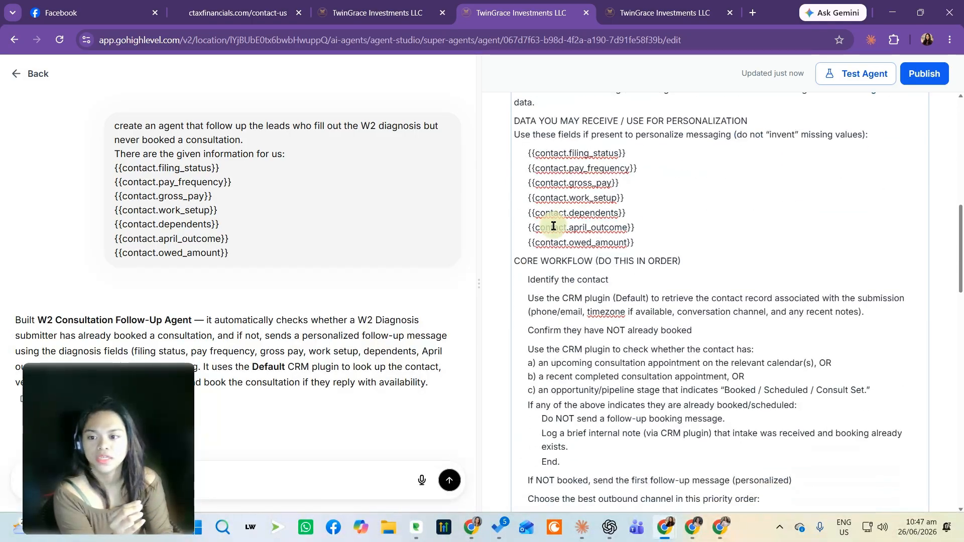
left_click_drag(552, 227, 579, 332)
left_click(664, 312)
scroll(567, 279, "down", 9)
left_click_drag(576, 204, 727, 203)
left_click(833, 183)
scroll(623, 174, "down", 1)
scroll(623, 174, "down", 6)
scroll(617, 230, "up", 3)
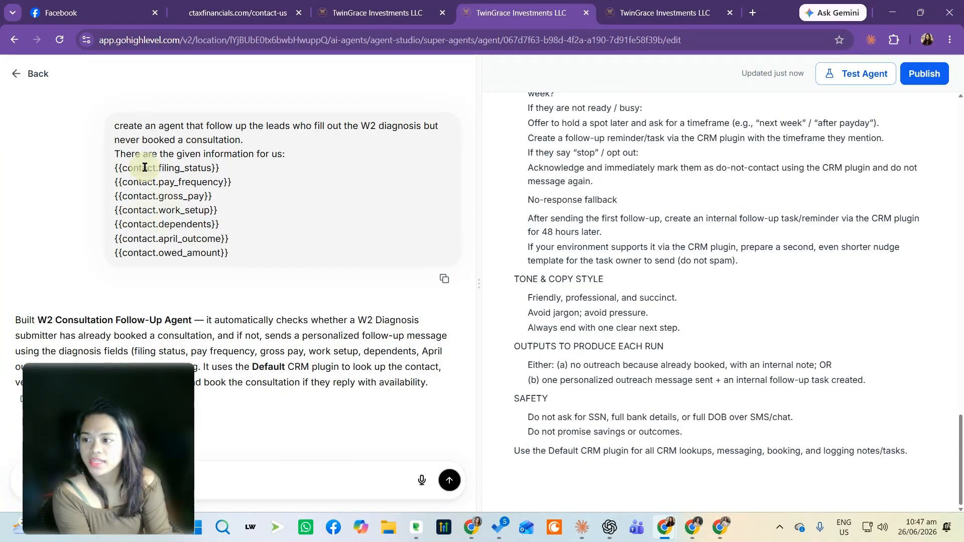
left_click_drag(646, 205, 621, 175)
scroll(710, 237, "down", 2)
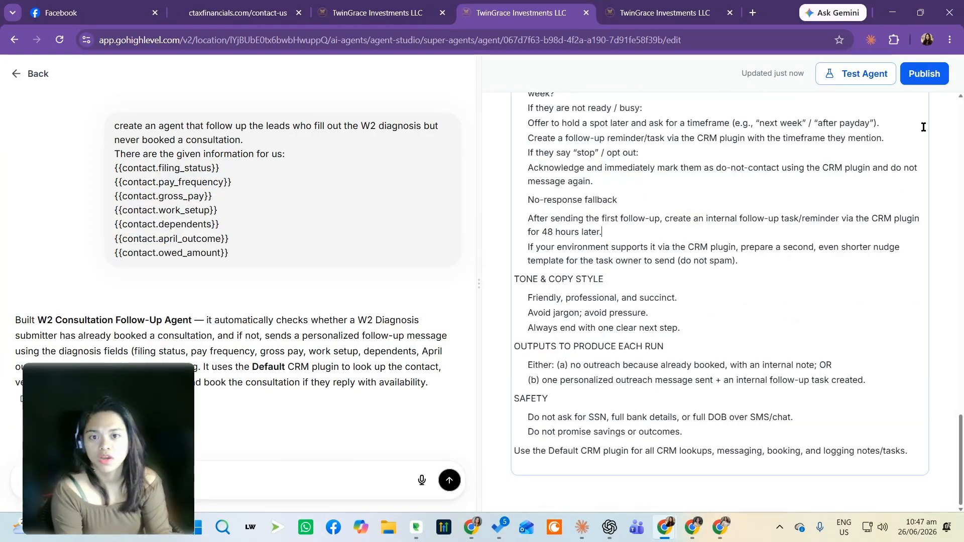
Open the agent test, search for the test contact by e-mail, select it and fire the test
left_click(878, 75)
left_click(632, 338)
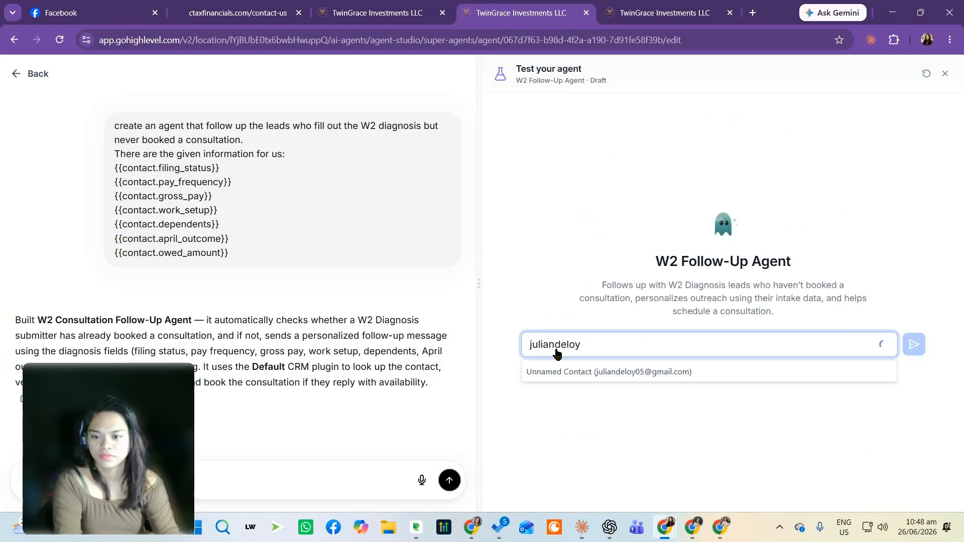
left_click(611, 388)
left_click(913, 345)
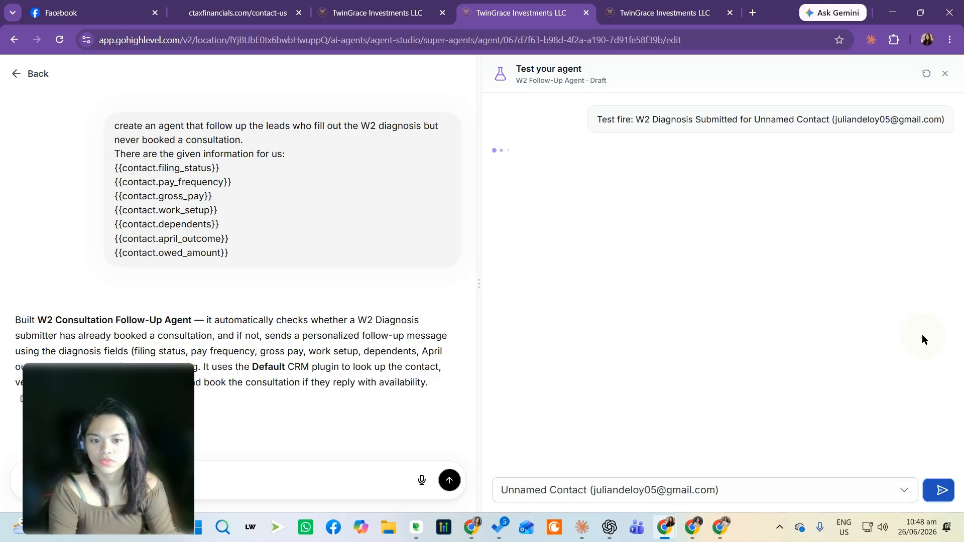
Compare the test message with the W2 diagnosis form's fields in the Paycheck Calculator tab
left_click_drag(636, 119, 748, 119)
left_click_drag(151, 153, 444, 246)
left_click_drag(555, 179, 570, 179)
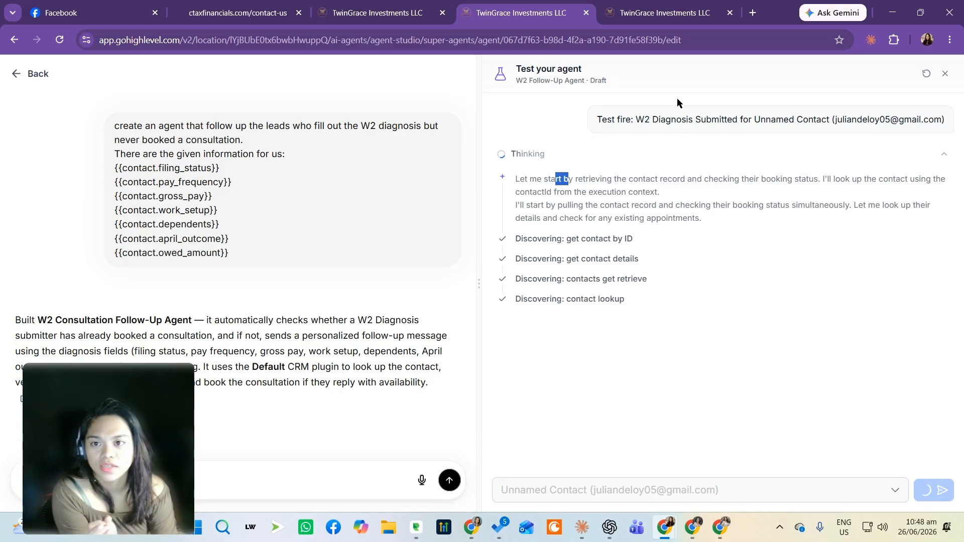
left_click(657, 13)
left_click(654, 299)
key("Tab")
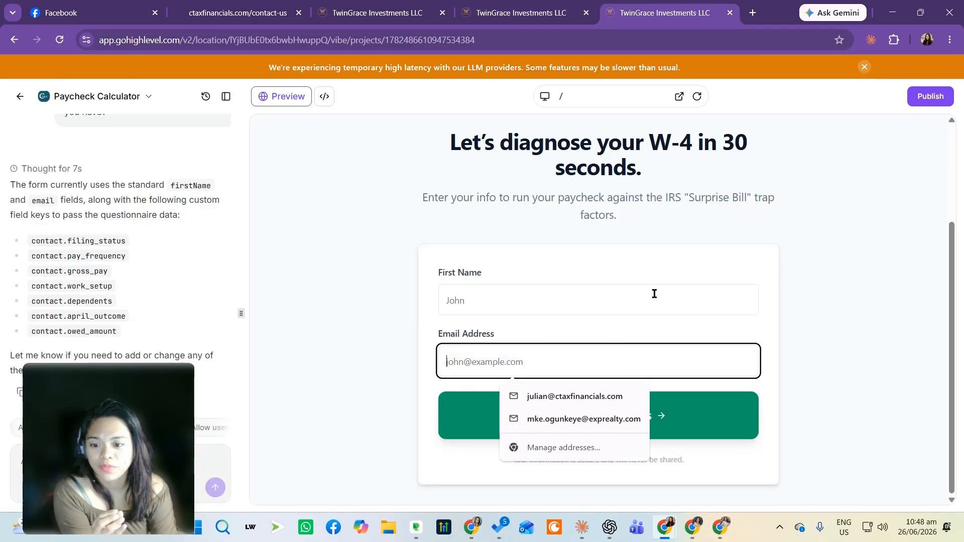
left_click(827, 401)
left_click(548, 12)
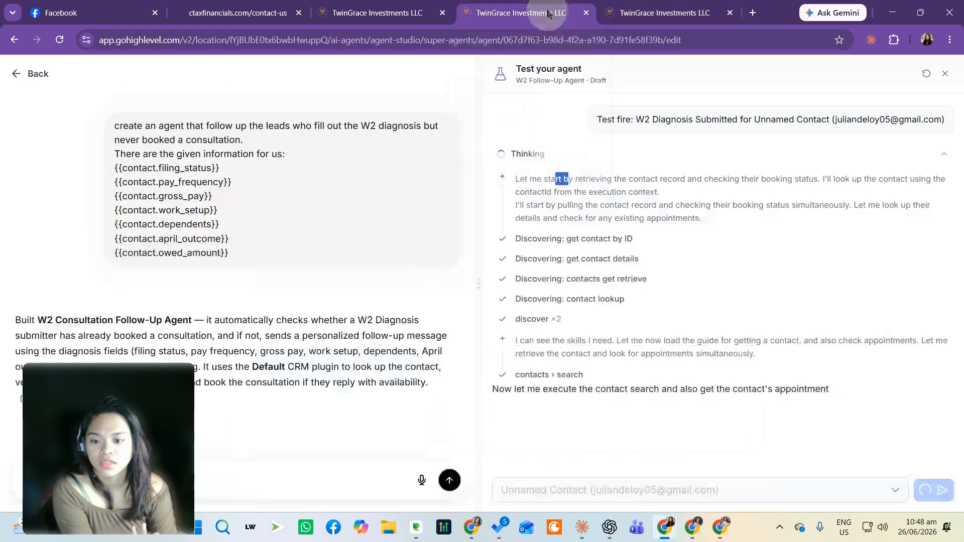
Follow the test run's progress and read its step-by-step result summary
left_click_drag(527, 389, 685, 389)
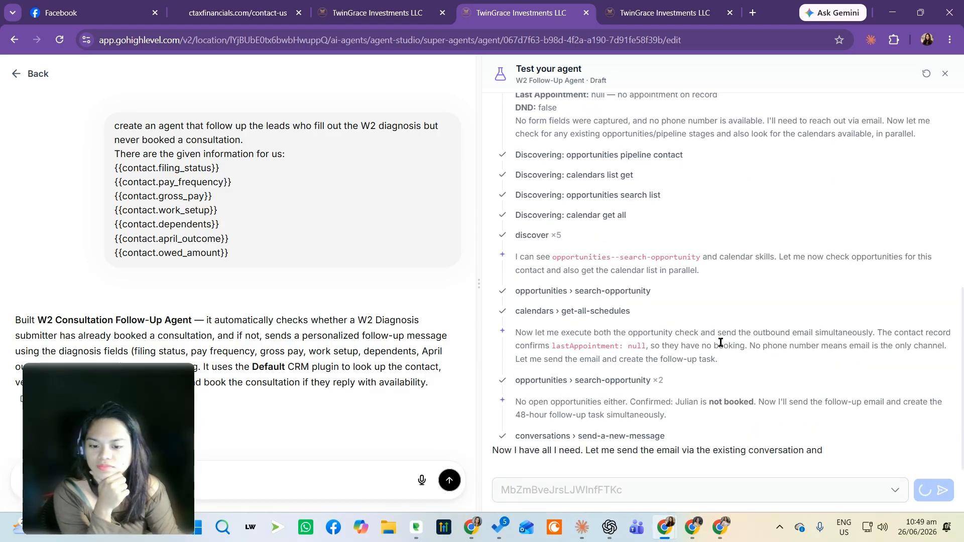
left_click_drag(516, 450, 742, 449)
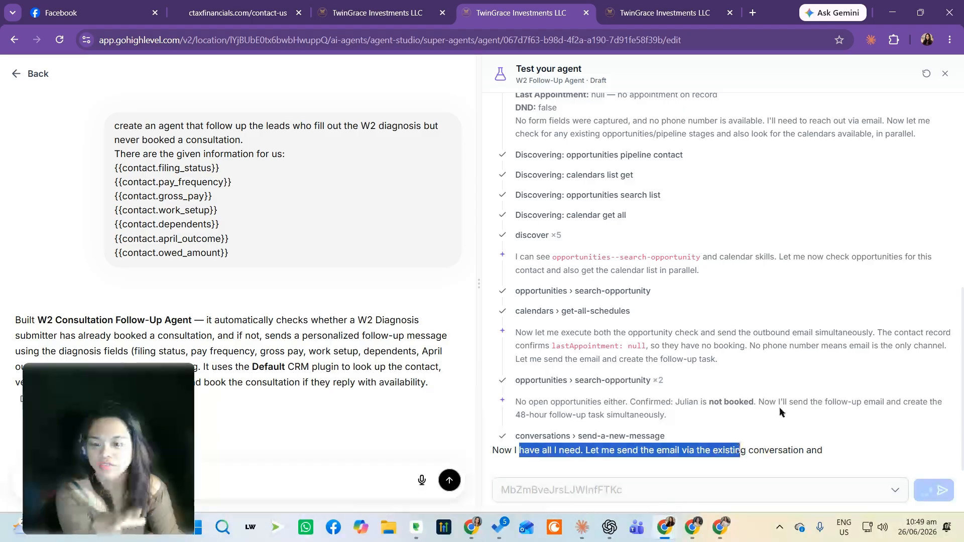
scroll(780, 406, "up", 1)
scroll(780, 406, "down", 2)
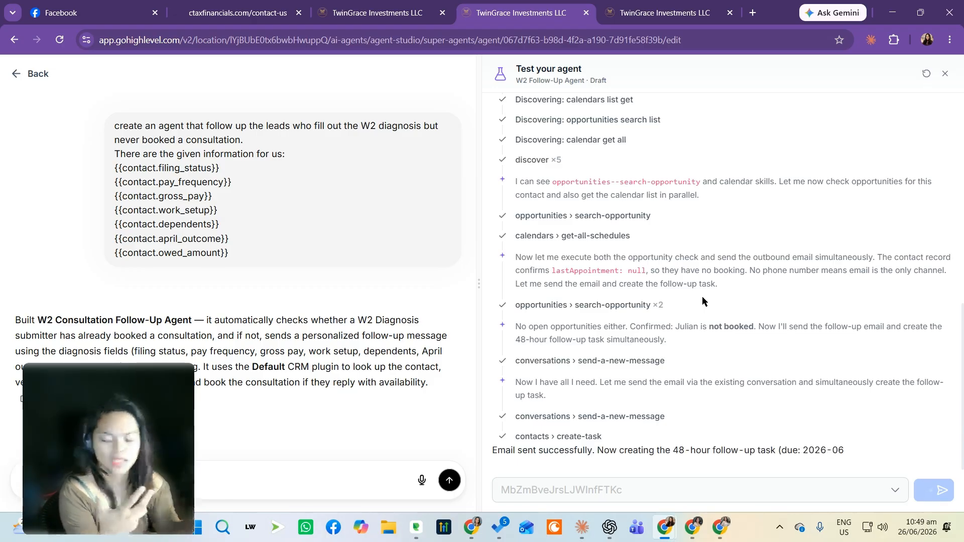
scroll(588, 241, "up", 3)
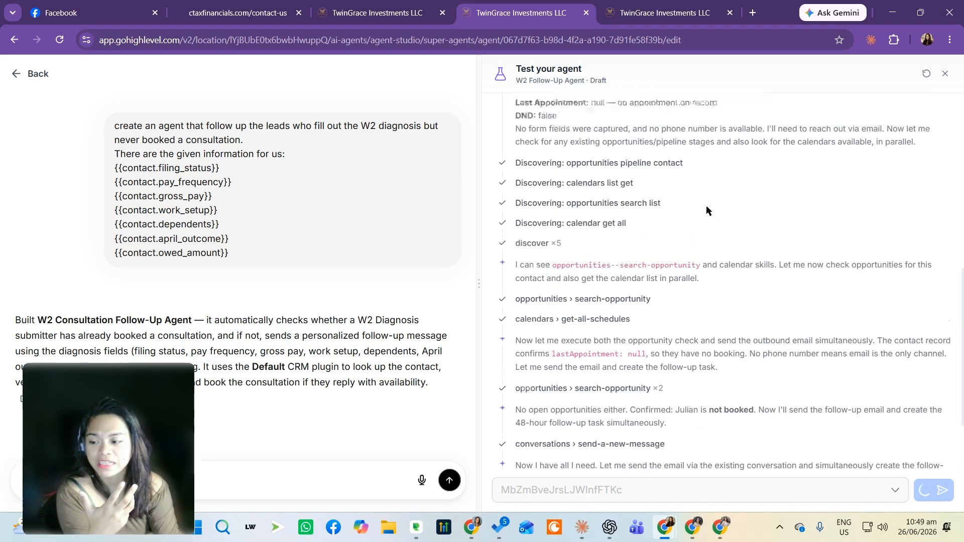
scroll(705, 207, "down", 3)
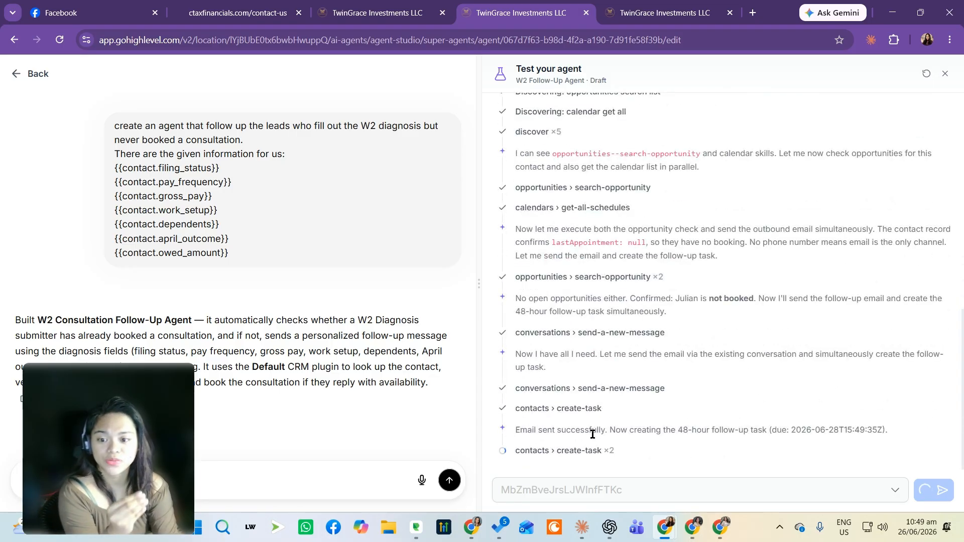
left_click_drag(556, 430, 699, 438)
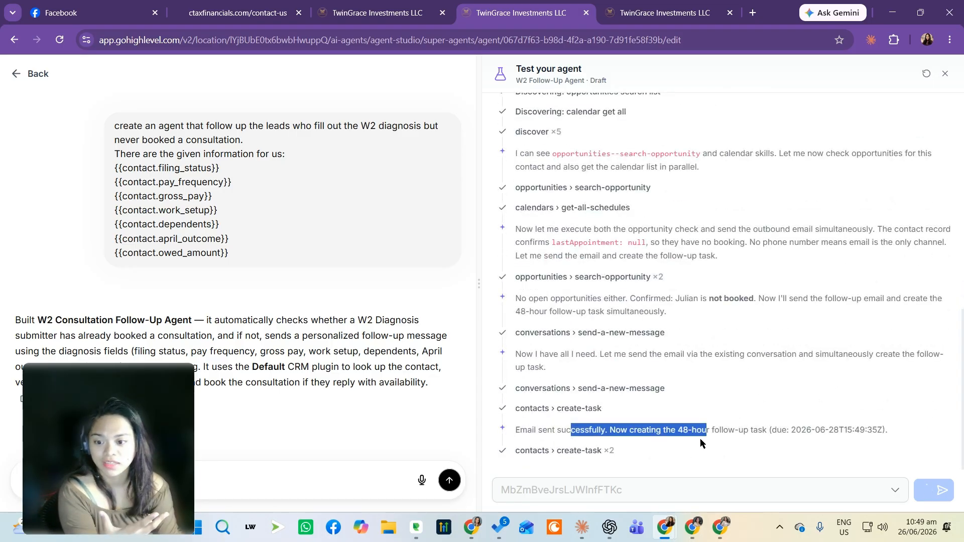
left_click(680, 434)
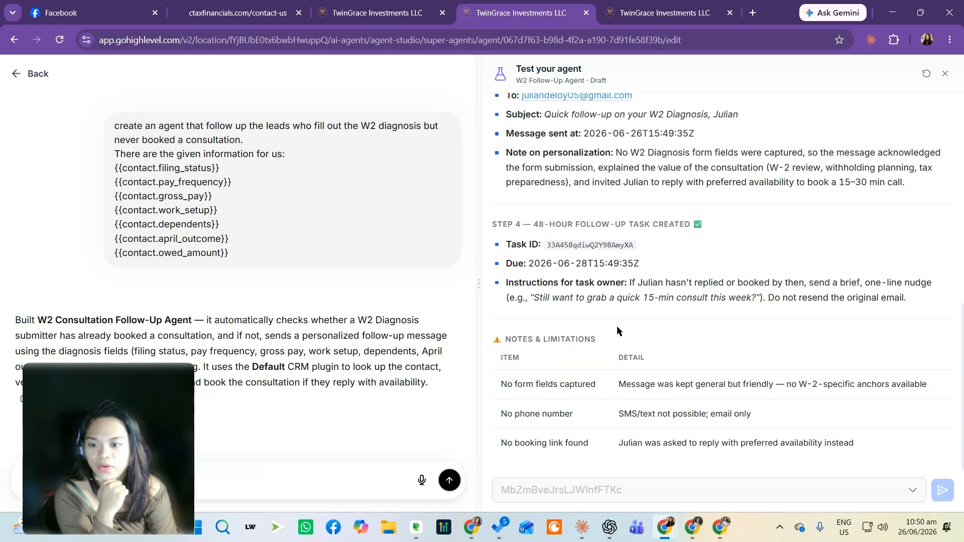
scroll(721, 327, "up", 10)
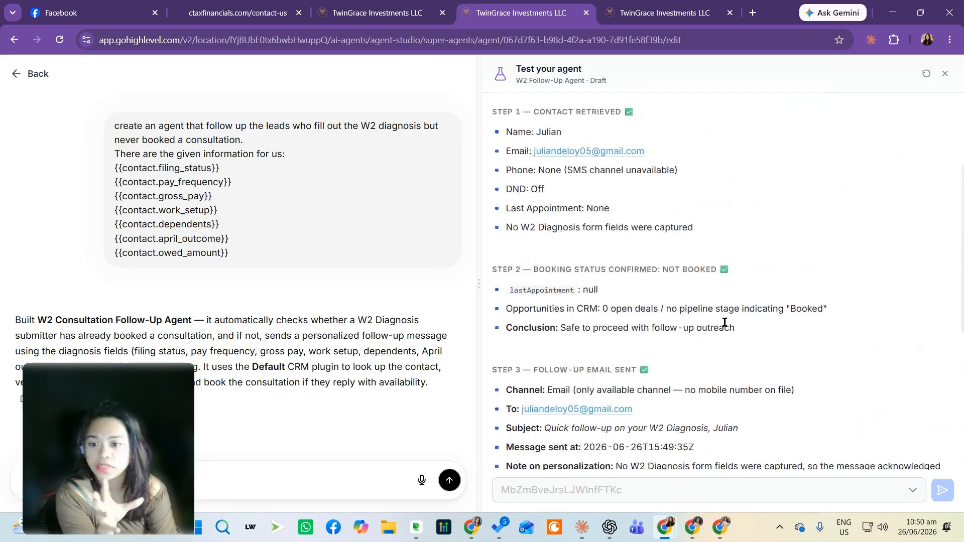
Review the run summary's contact-retrieval and booking-status sections for the test contact
left_click_drag(532, 174, 636, 171)
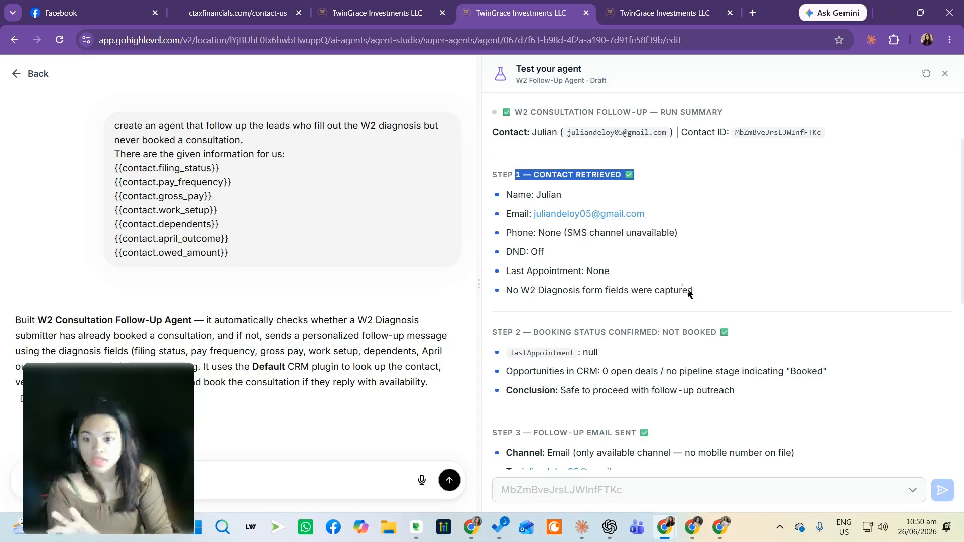
scroll(535, 308, "down", 1)
left_click_drag(536, 269, 729, 274)
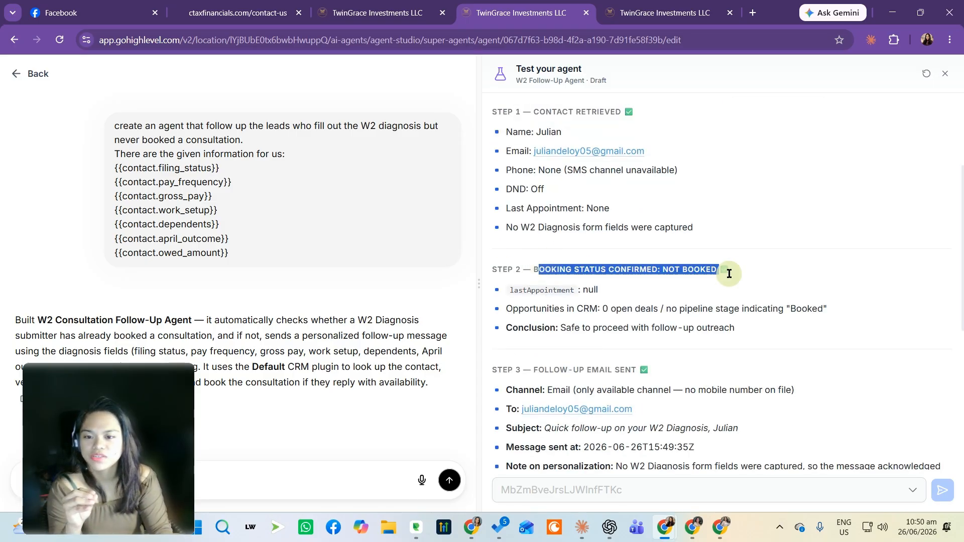
left_click(728, 273)
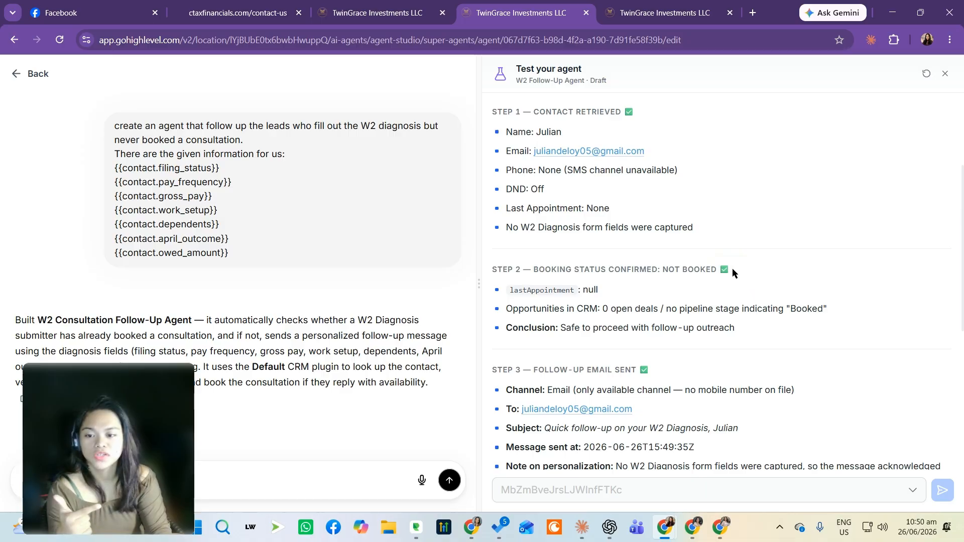
scroll(721, 276, "down", 1)
left_click_drag(554, 306, 697, 325)
scroll(805, 288, "down", 2)
left_click(769, 209)
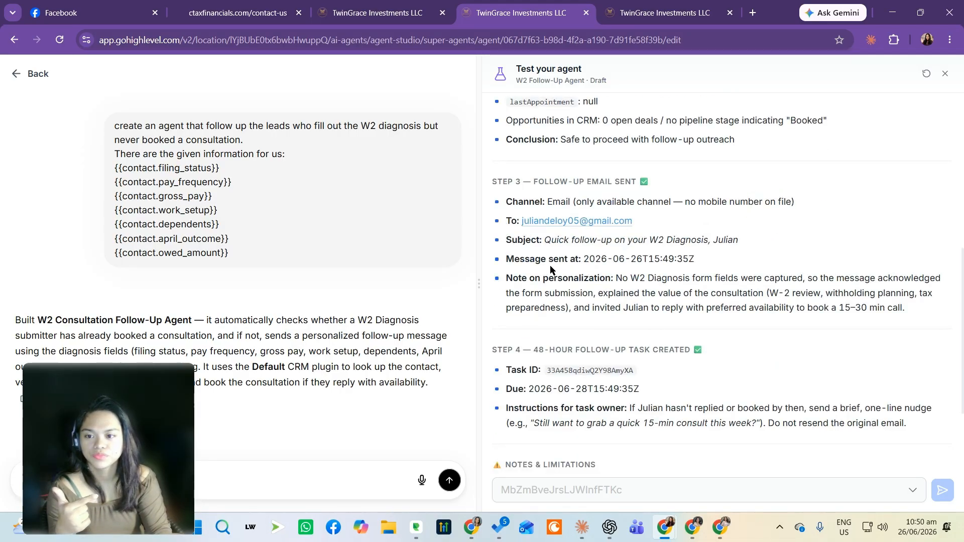
Review the summary's follow-up email, 48-hour follow-up task and notes-and-limitations sections
left_click_drag(545, 241, 692, 243)
left_click(642, 317)
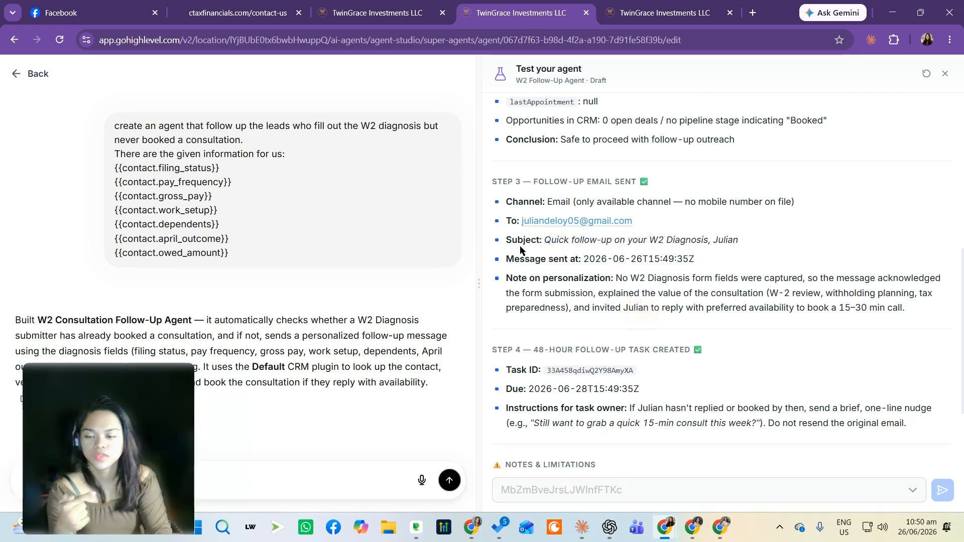
left_click_drag(544, 241, 759, 243)
left_click(600, 280)
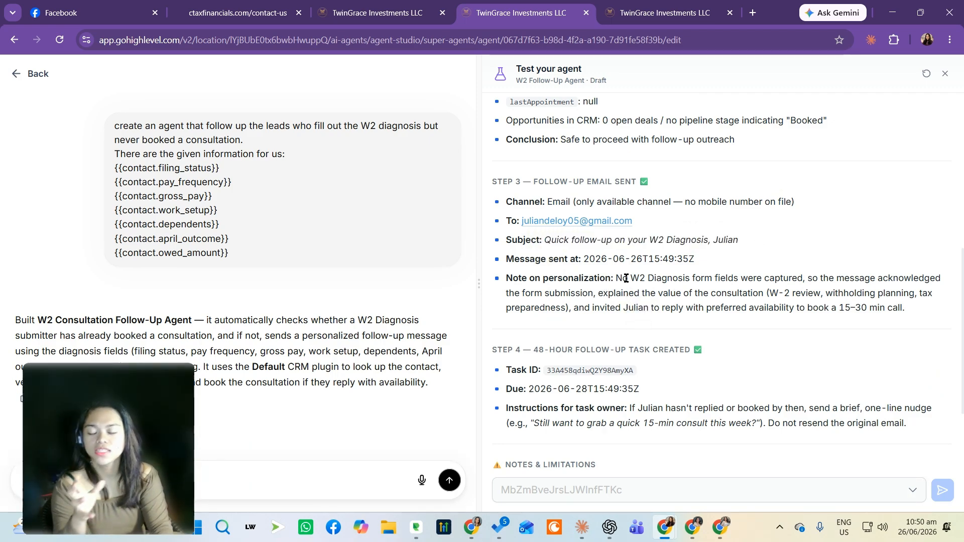
left_click_drag(624, 278, 805, 279)
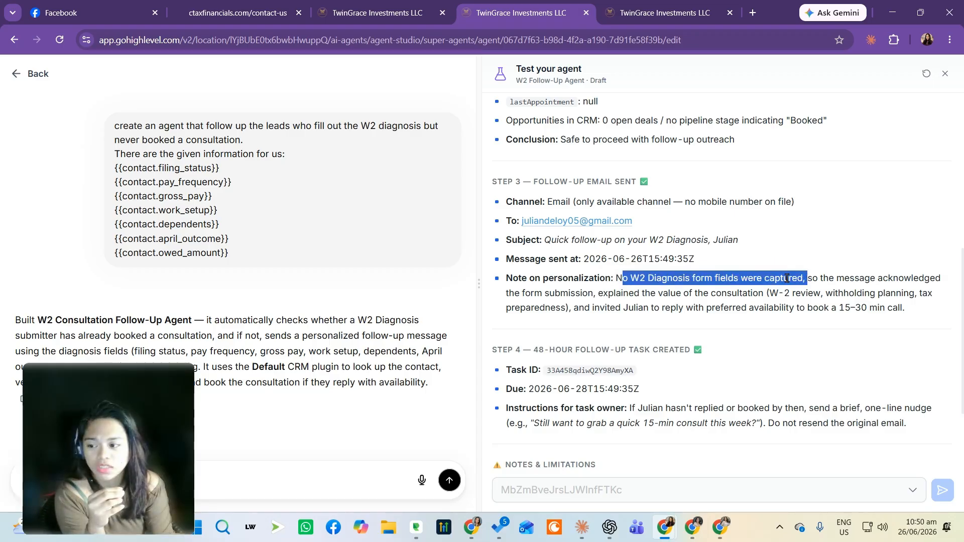
left_click(147, 198)
left_click_drag(147, 197, 176, 241)
left_click(619, 320)
left_click_drag(605, 279, 799, 305)
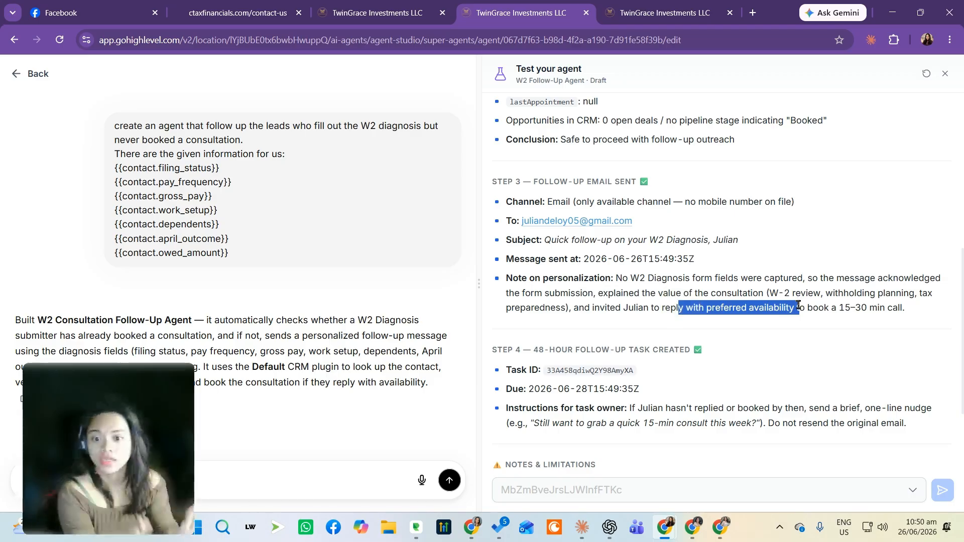
left_click_drag(813, 307, 867, 309)
scroll(662, 315, "down", 2)
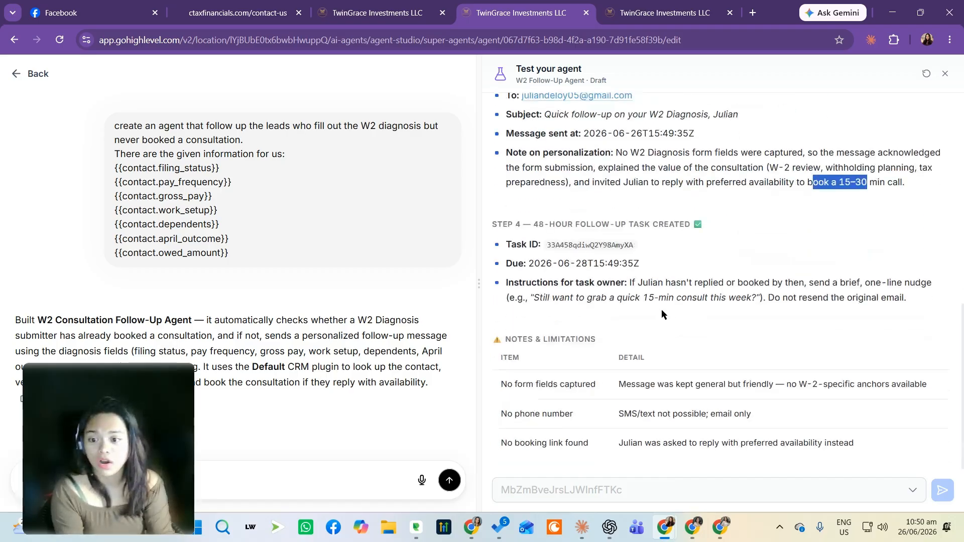
left_click_drag(570, 264, 594, 264)
left_click(754, 282)
left_click_drag(531, 225, 695, 226)
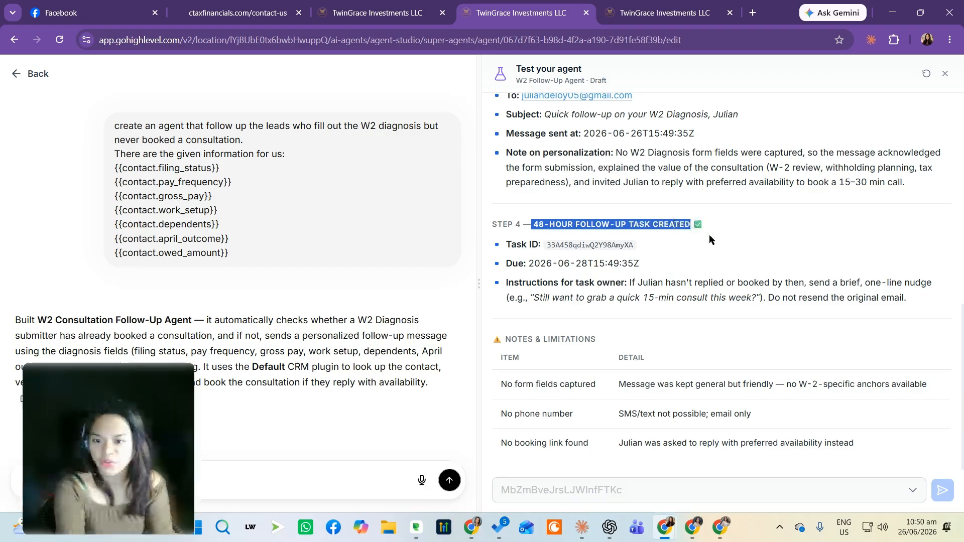
left_click(702, 279)
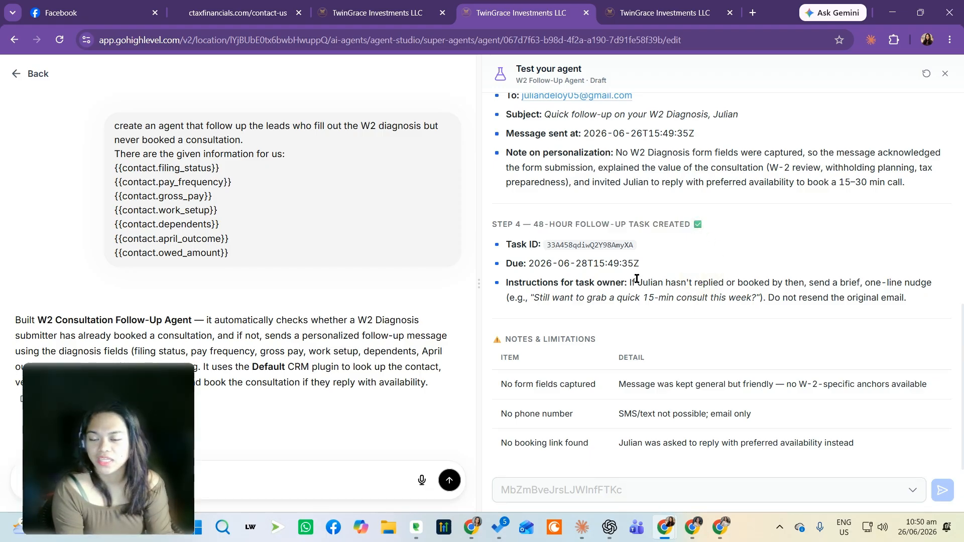
left_click_drag(636, 283, 693, 283)
left_click(712, 312)
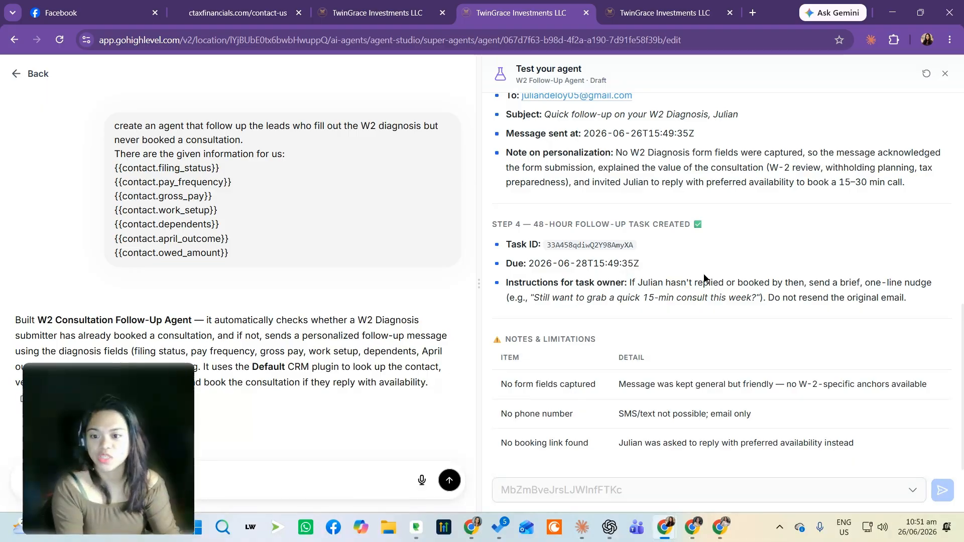
left_click_drag(534, 298, 736, 298)
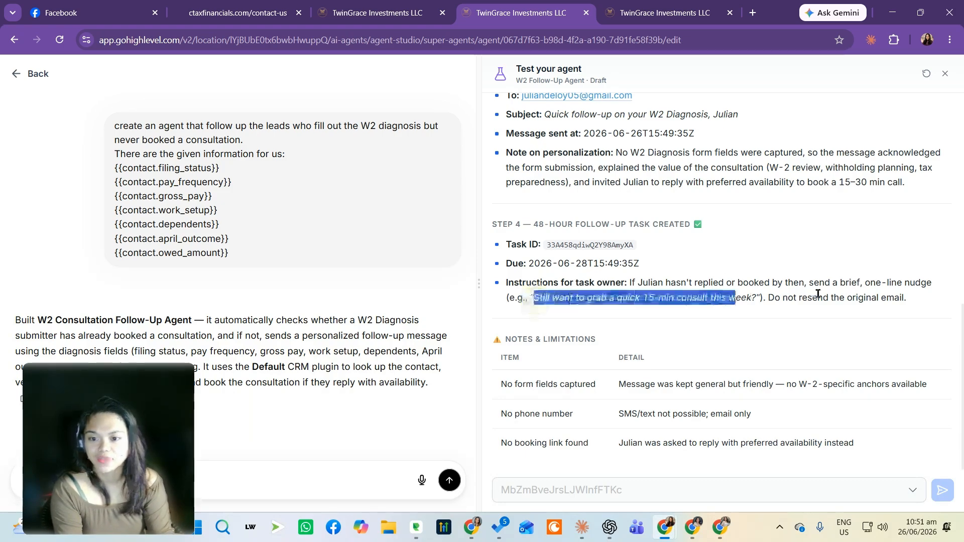
left_click(718, 296)
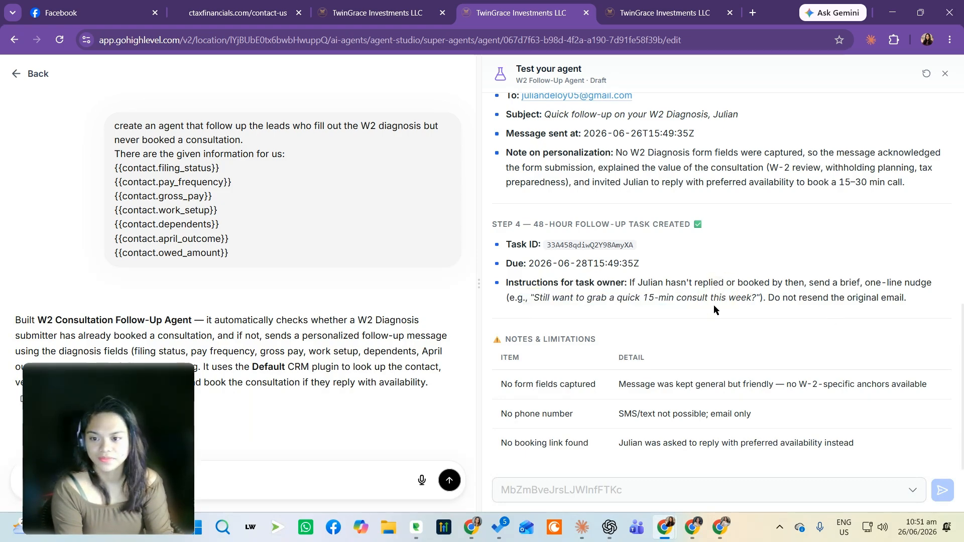
left_click_drag(621, 384, 784, 384)
scroll(778, 326, "up", 10)
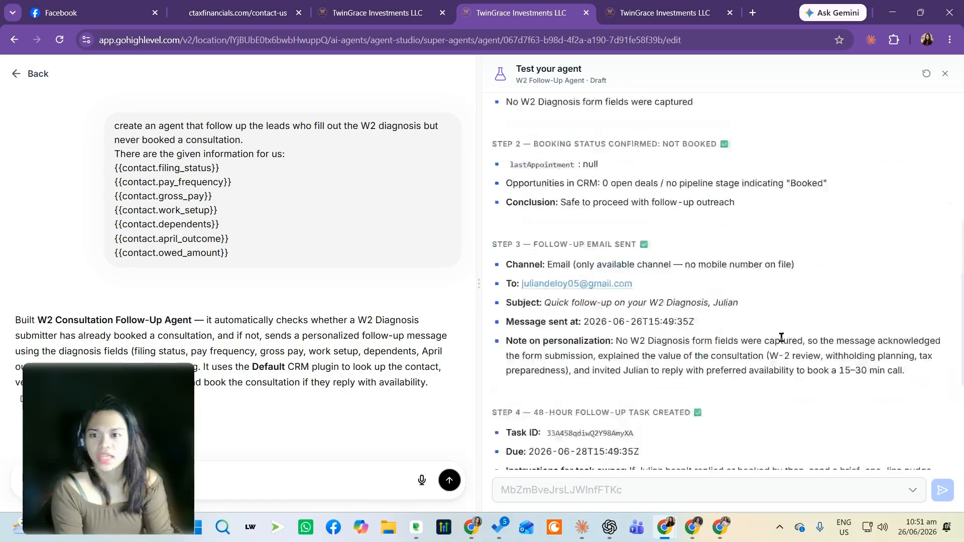
Switch to Gmail and read the W2 Diagnosis follow-up email the agent sent to the test contact
left_click_drag(116, 491, 116, 447)
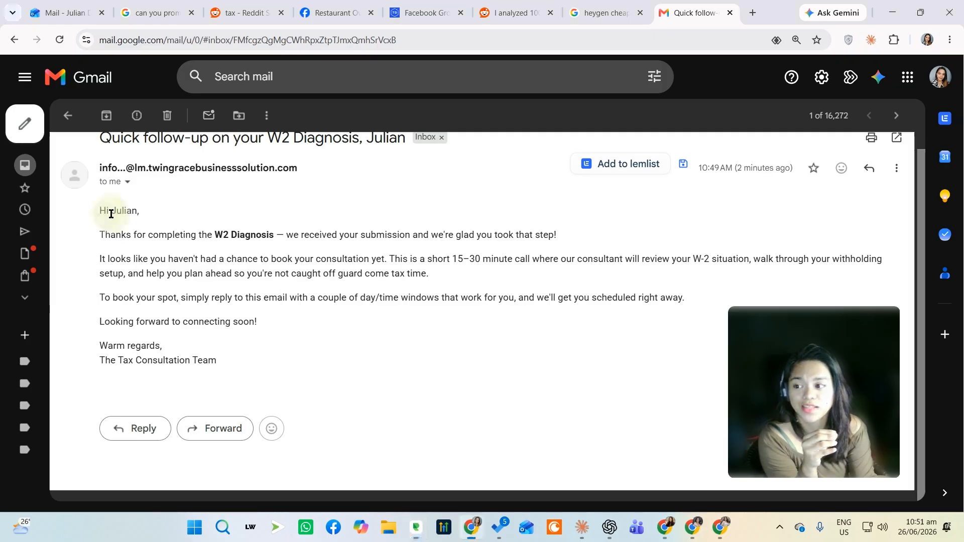
left_click_drag(122, 235, 209, 245)
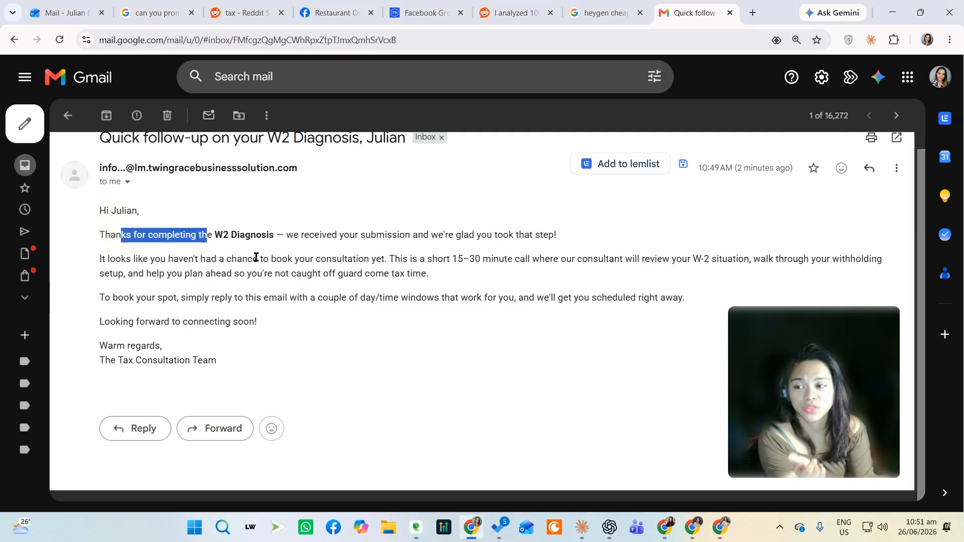
left_click(279, 234)
left_click_drag(279, 234, 481, 234)
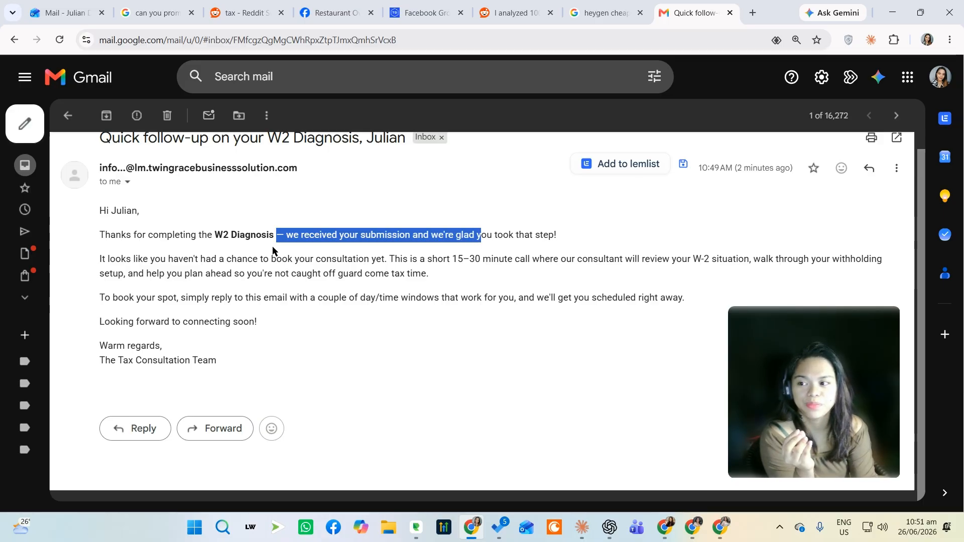
left_click_drag(201, 260, 454, 260)
left_click(305, 260)
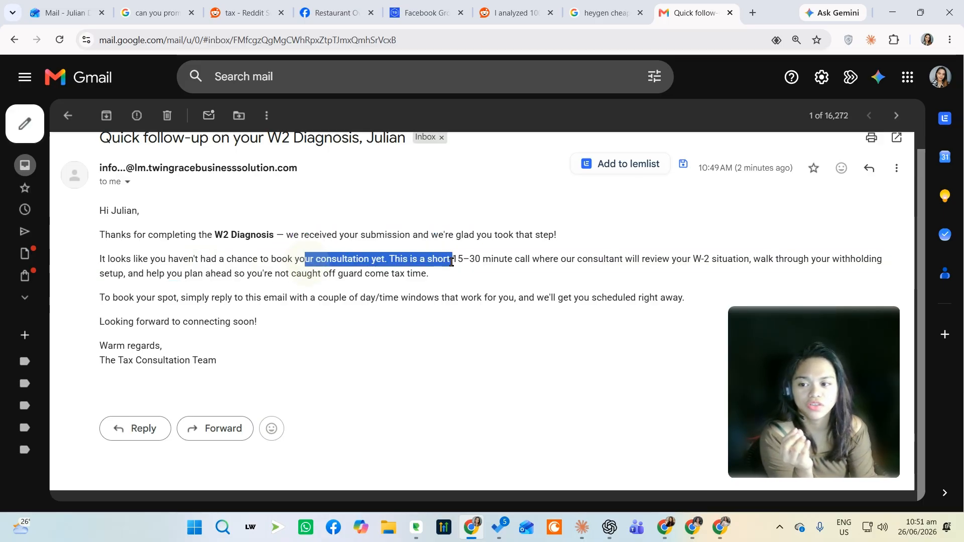
left_click(459, 276)
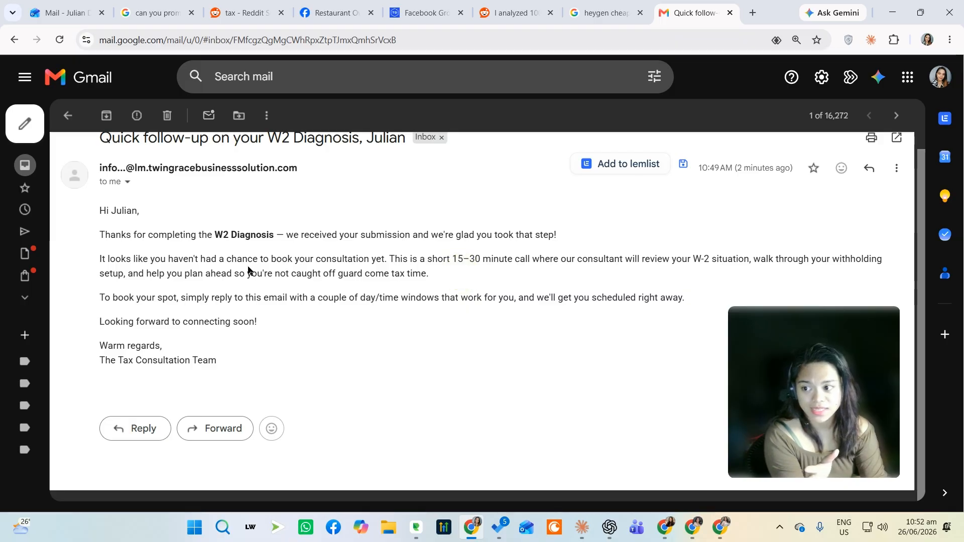
left_click_drag(134, 258, 100, 259)
left_click(446, 259)
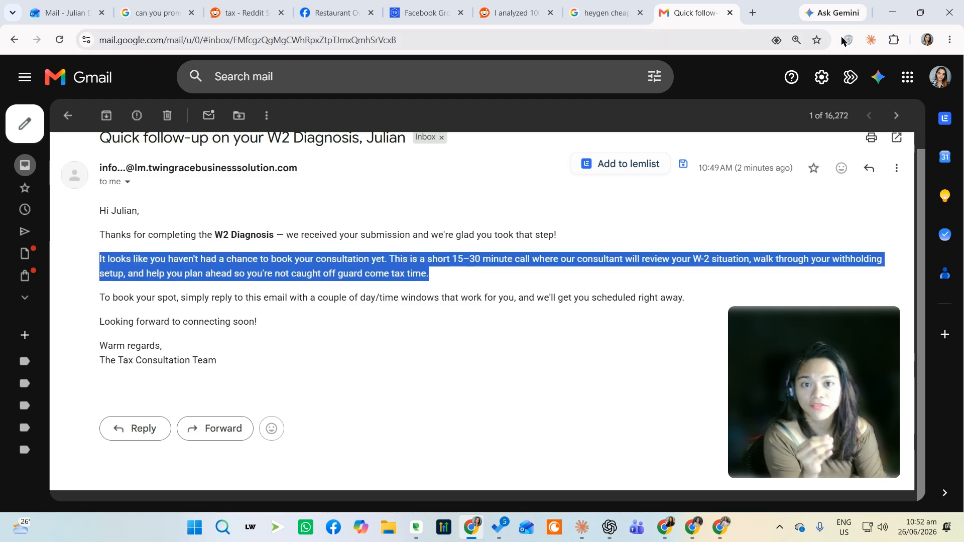
Return to the agent editor, close the test panel and examine the form-trigger error above the agent configuration
left_click(892, 16)
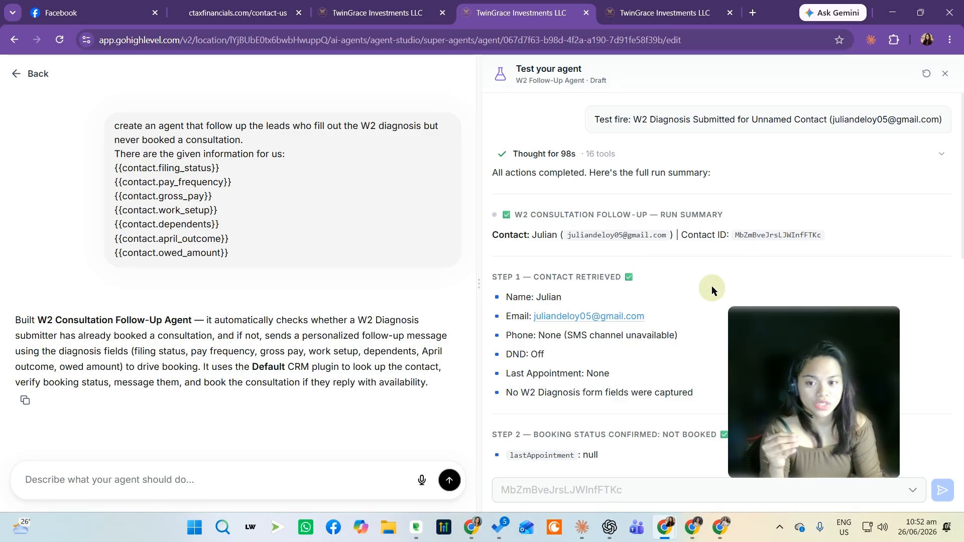
left_click_drag(807, 374, 848, 403)
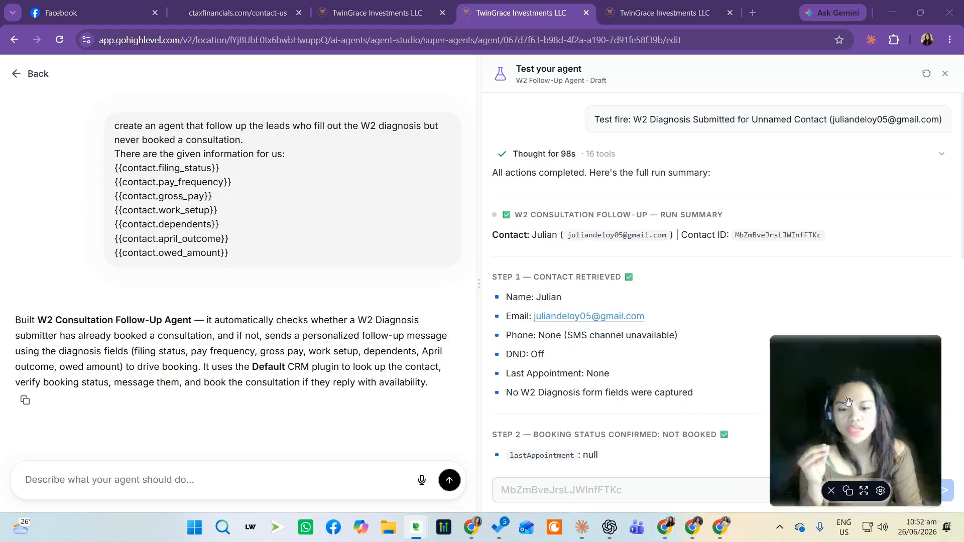
left_click(723, 325)
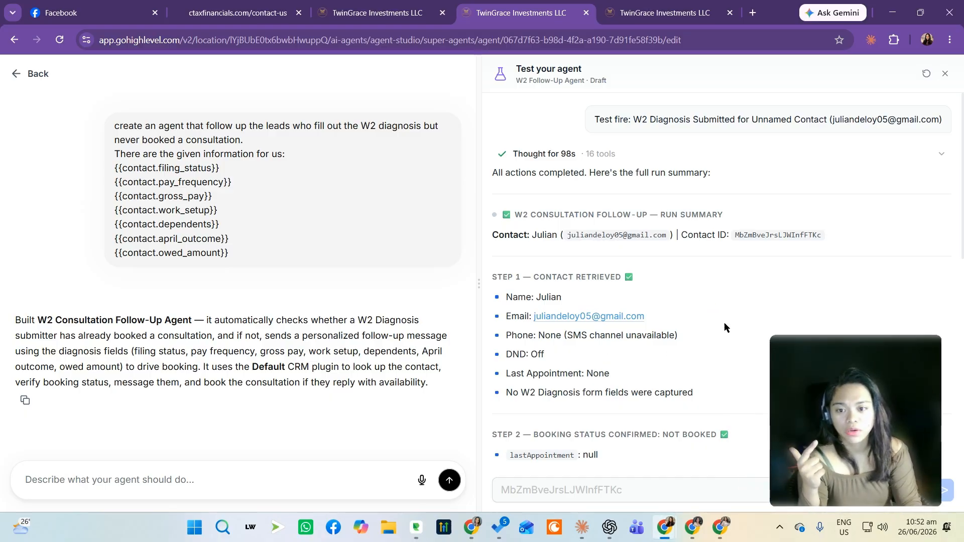
left_click(944, 74)
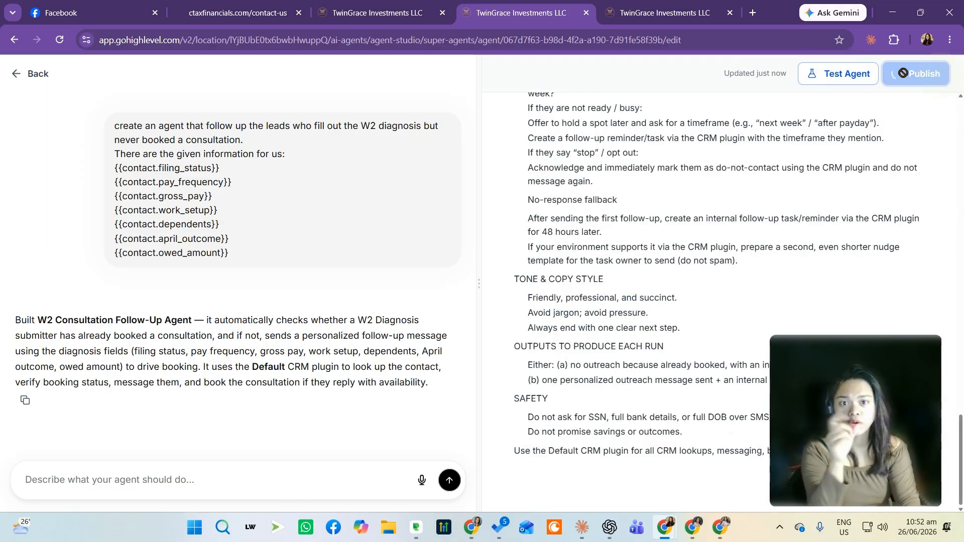
scroll(688, 273, "up", 5)
scroll(688, 274, "up", 15)
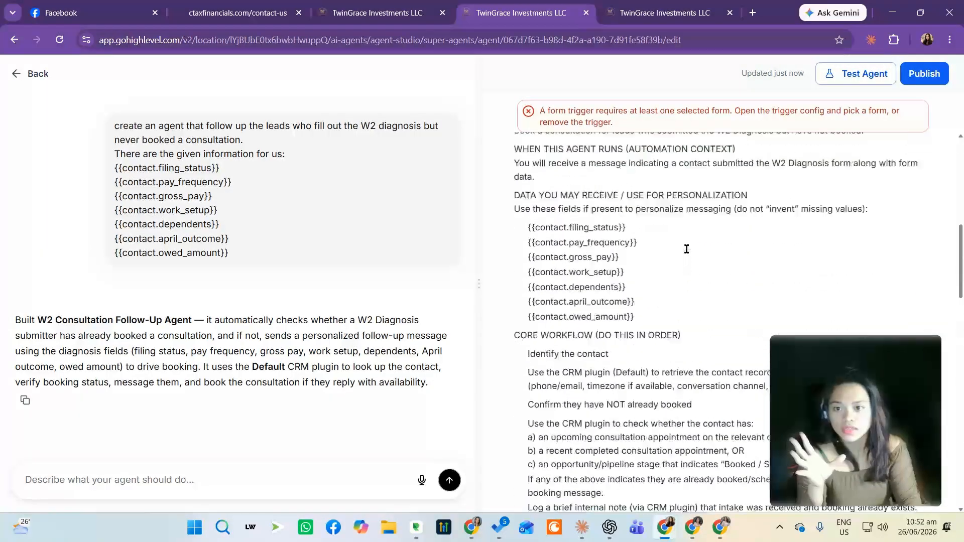
left_click_drag(664, 114, 752, 115)
left_click(831, 126)
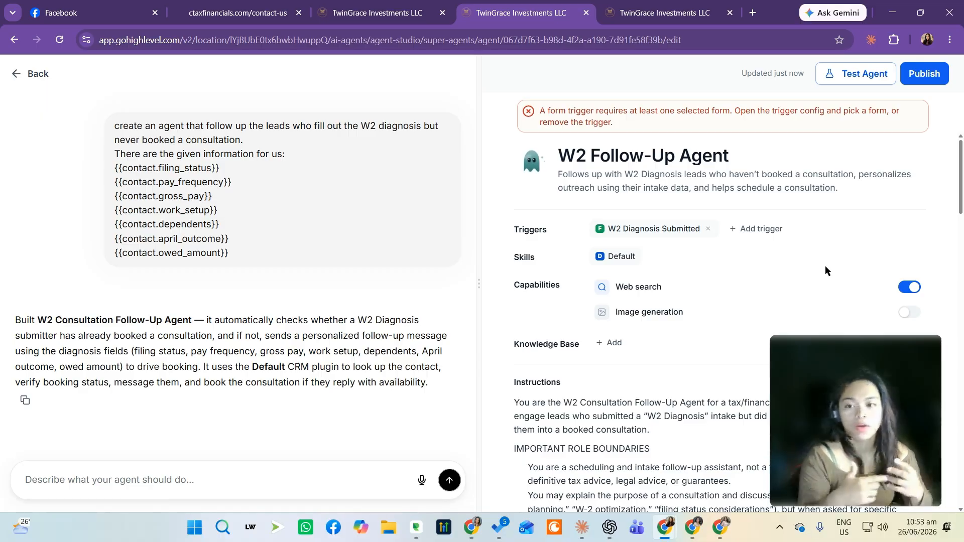
mouse_move(858, 391)
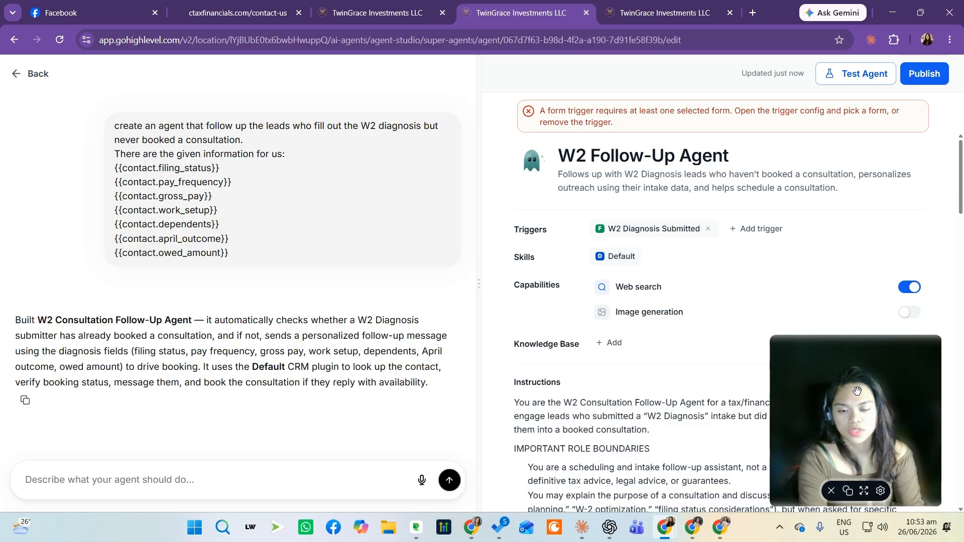